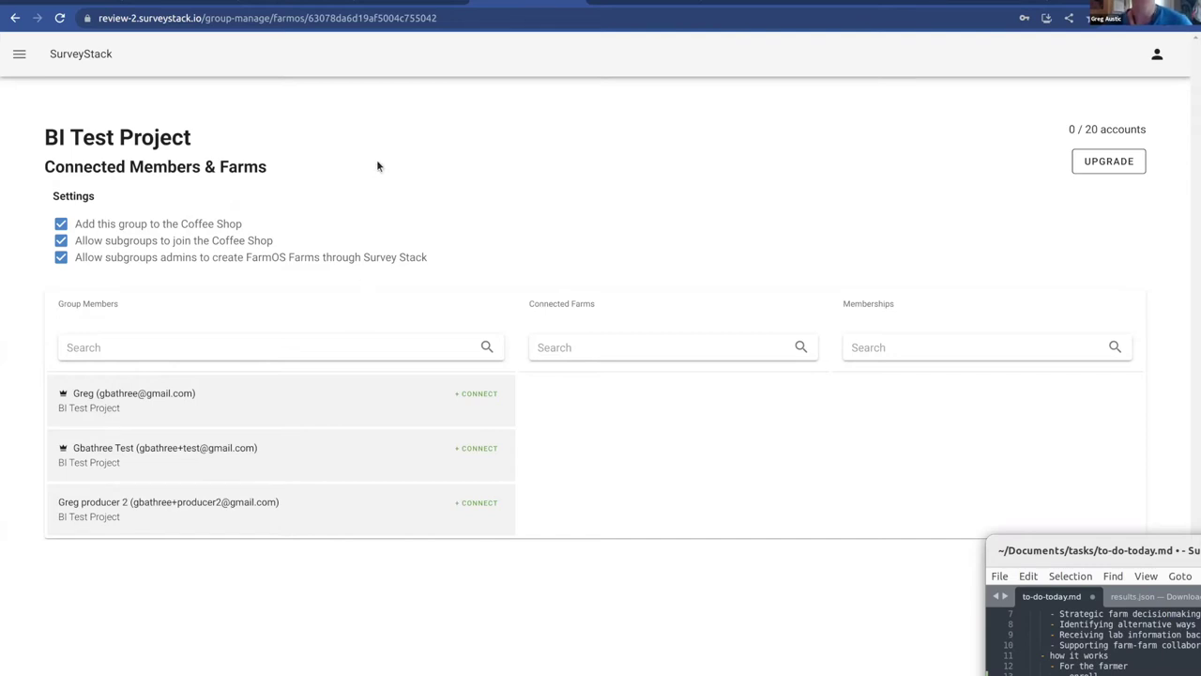
# - Switch to the survey draft and select surveystack-example.farmos.net as the farm
pyautogui.click(75, 4)
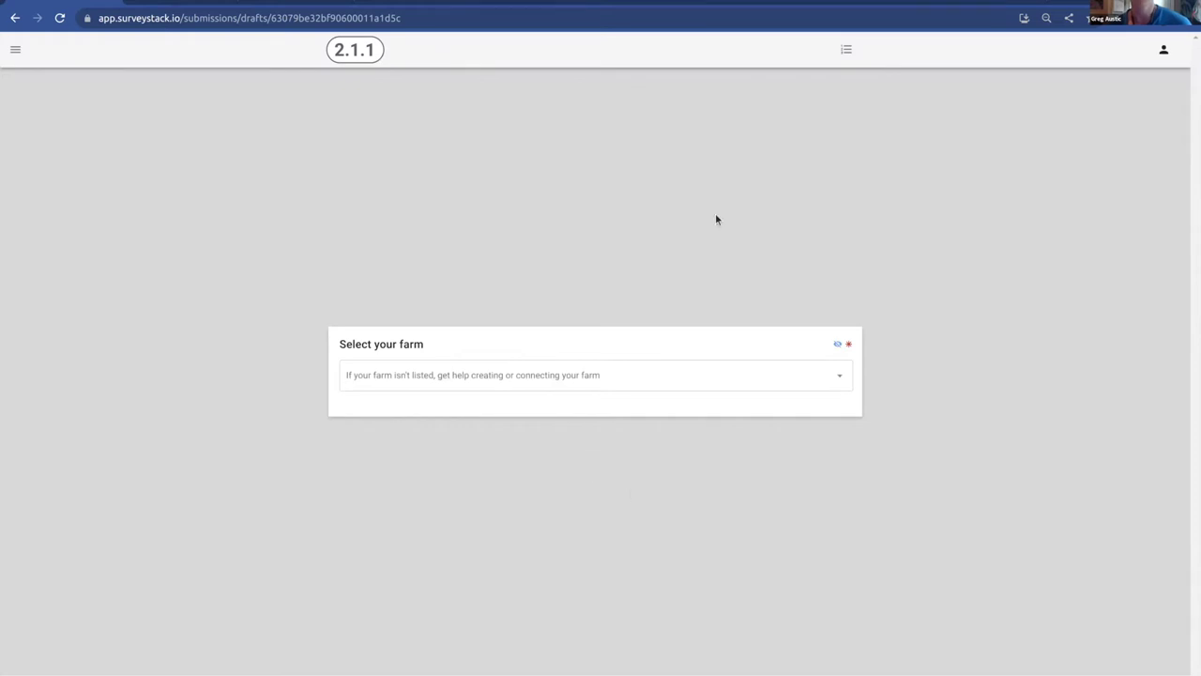
pyautogui.click(632, 351)
pyautogui.click(600, 391)
pyautogui.press('Down')
pyautogui.press('Down')
pyautogui.press('Return')
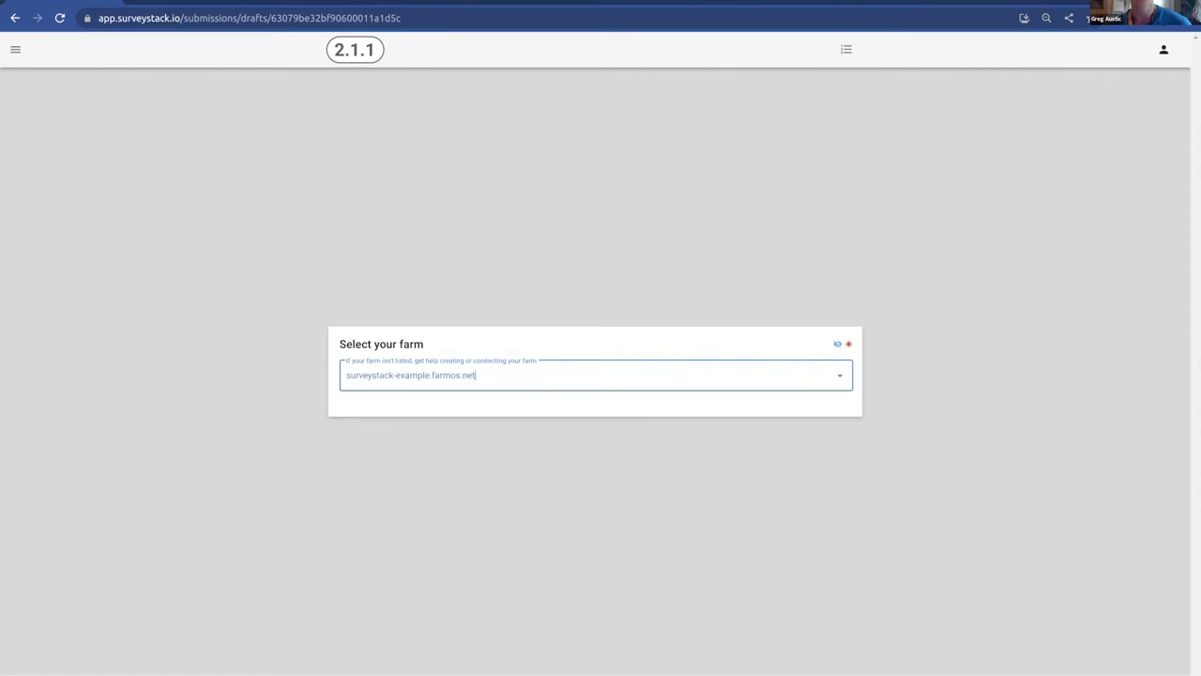
# - Continue to the survey's contact section and review its name, role, organization and phone questions
pyautogui.scroll(-1, 519, 449)
pyautogui.scroll(-1, 535, 483)
pyautogui.scroll(2, 541, 496)
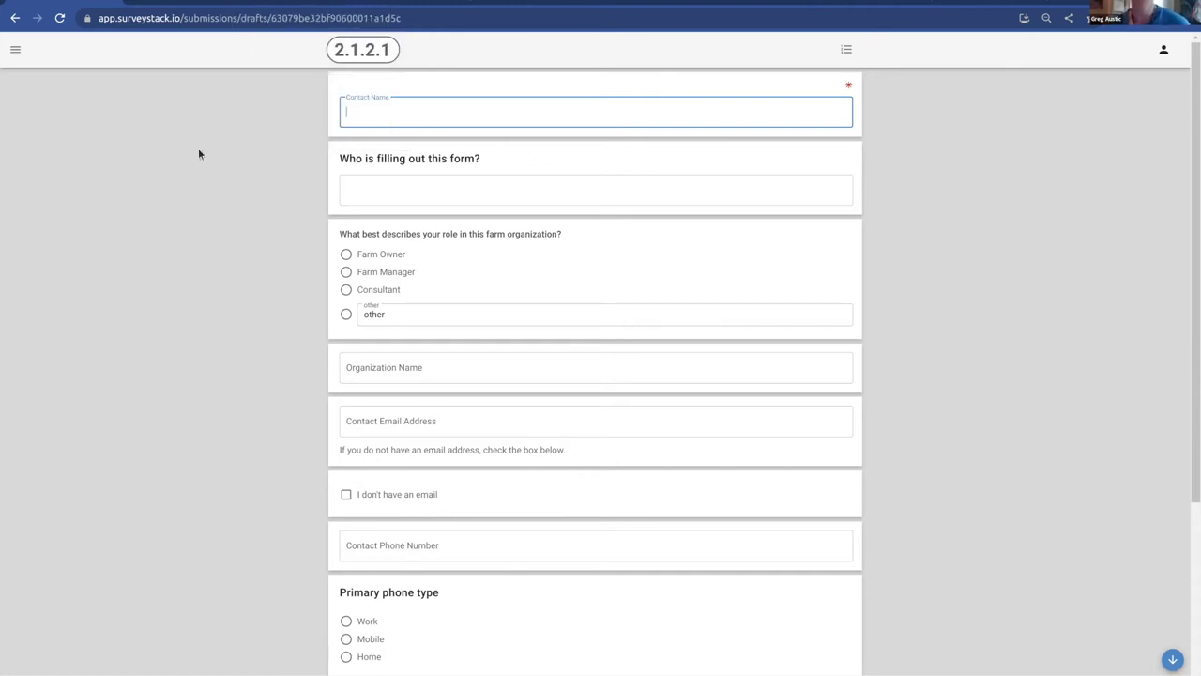
pyautogui.click(186, 244)
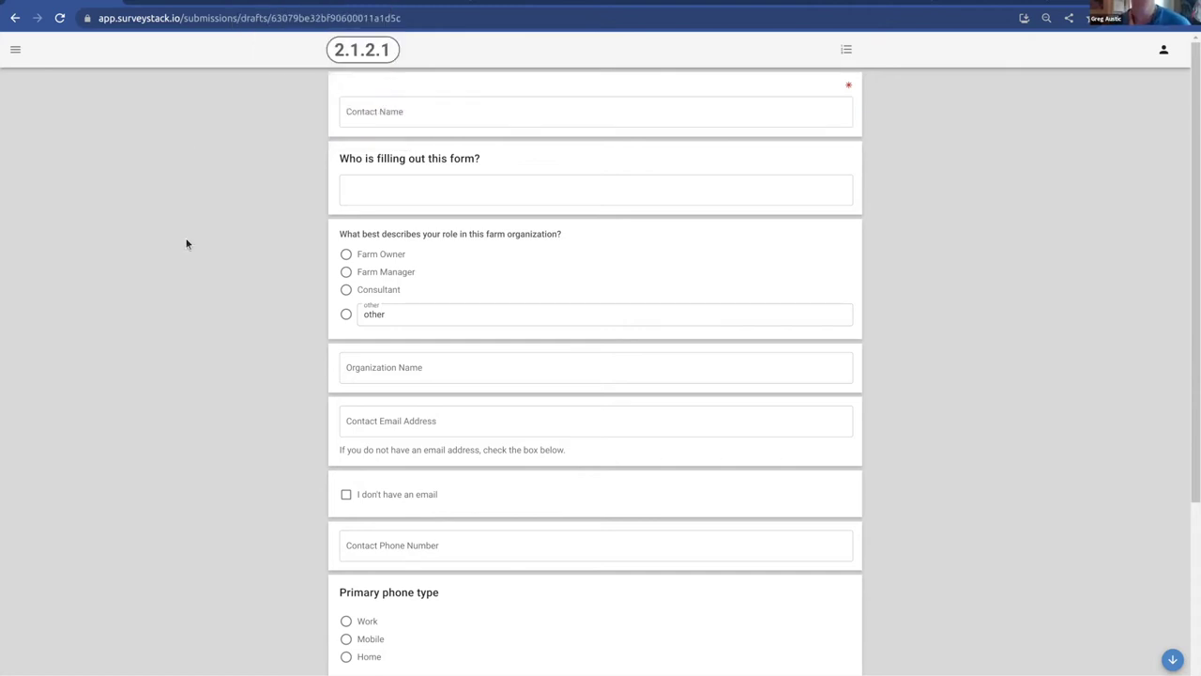
# - Switch to the Coffee Shop site and sign in with the prefilled SurveyStack credentials
pyautogui.click(181, 3)
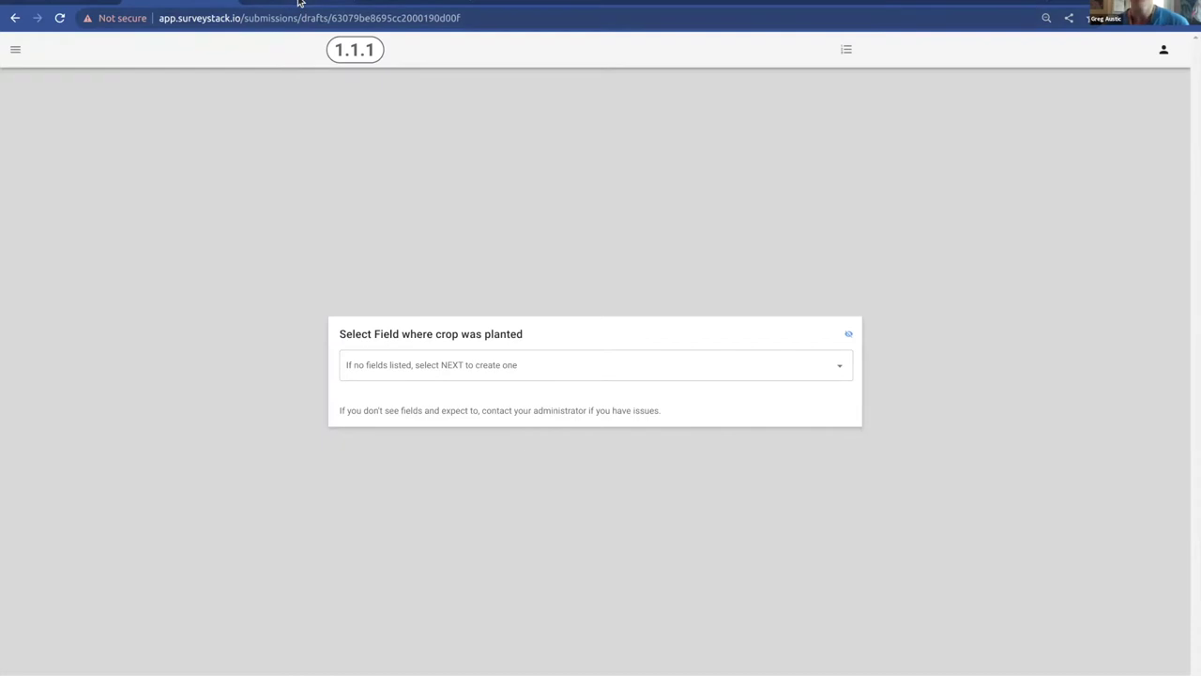
pyautogui.hotkey('ctrl', 'Tab')
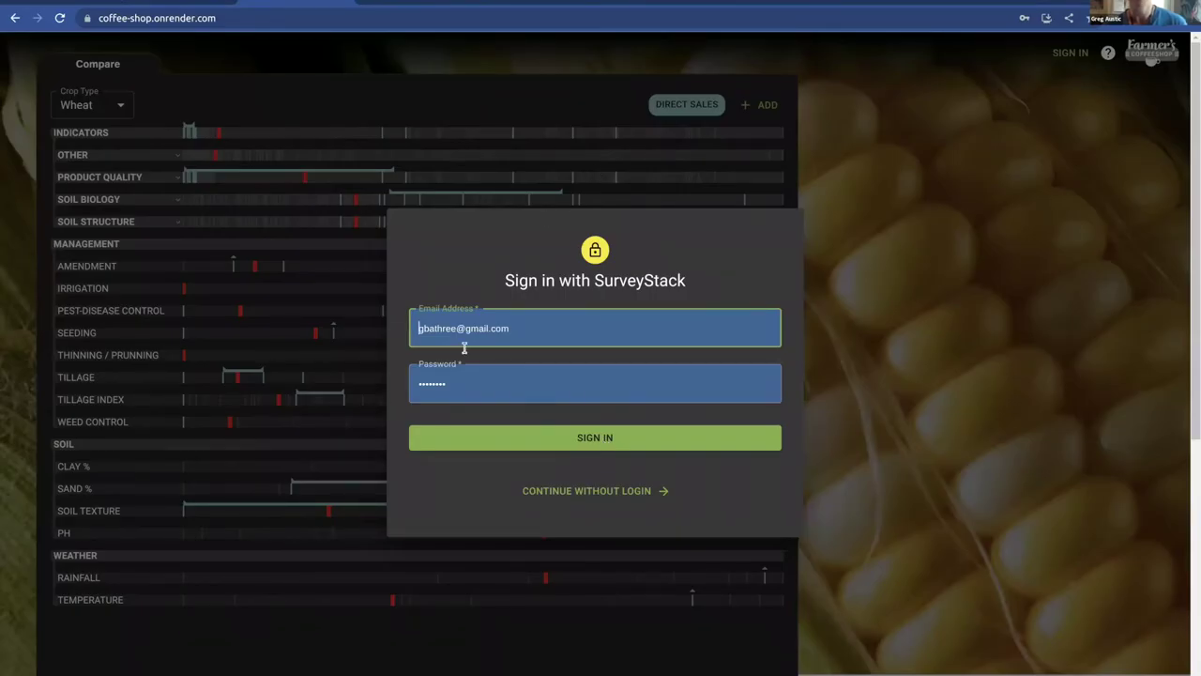
pyautogui.click(667, 445)
pyautogui.click(594, 439)
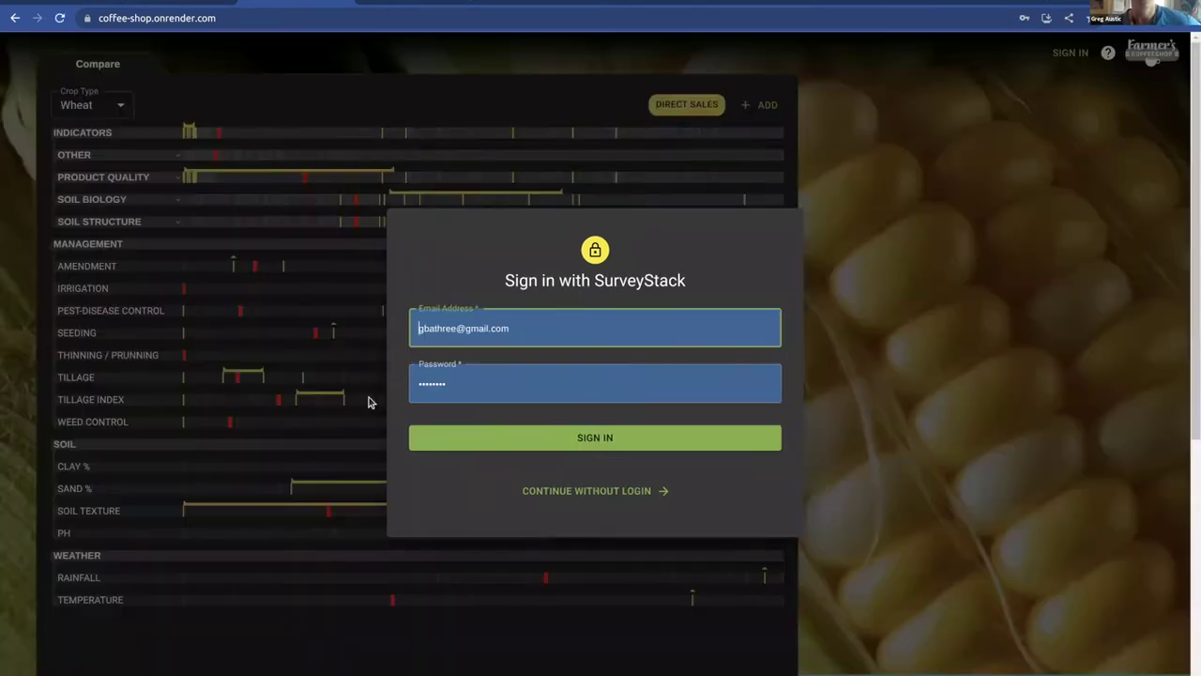
pyautogui.click(605, 440)
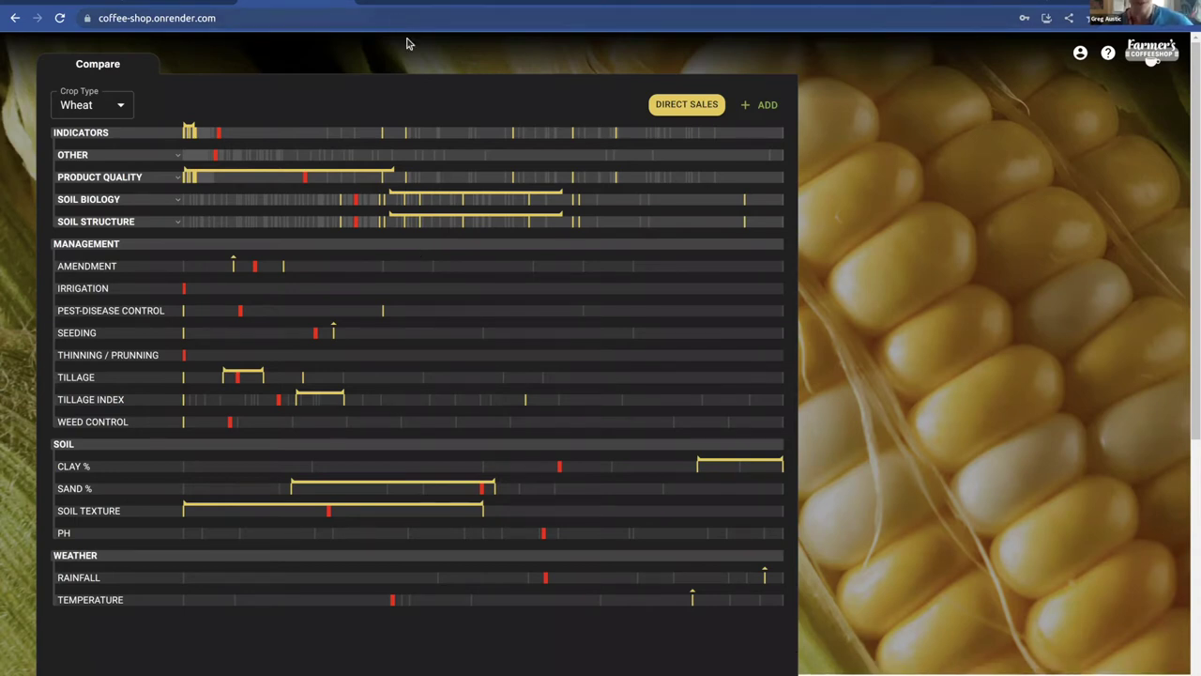
# - Switch to the Hylo page of Our Sci Test Farm and review its farm details, collaboration opportunities, offers and surrounding map
pyautogui.moveTo(419, 2)
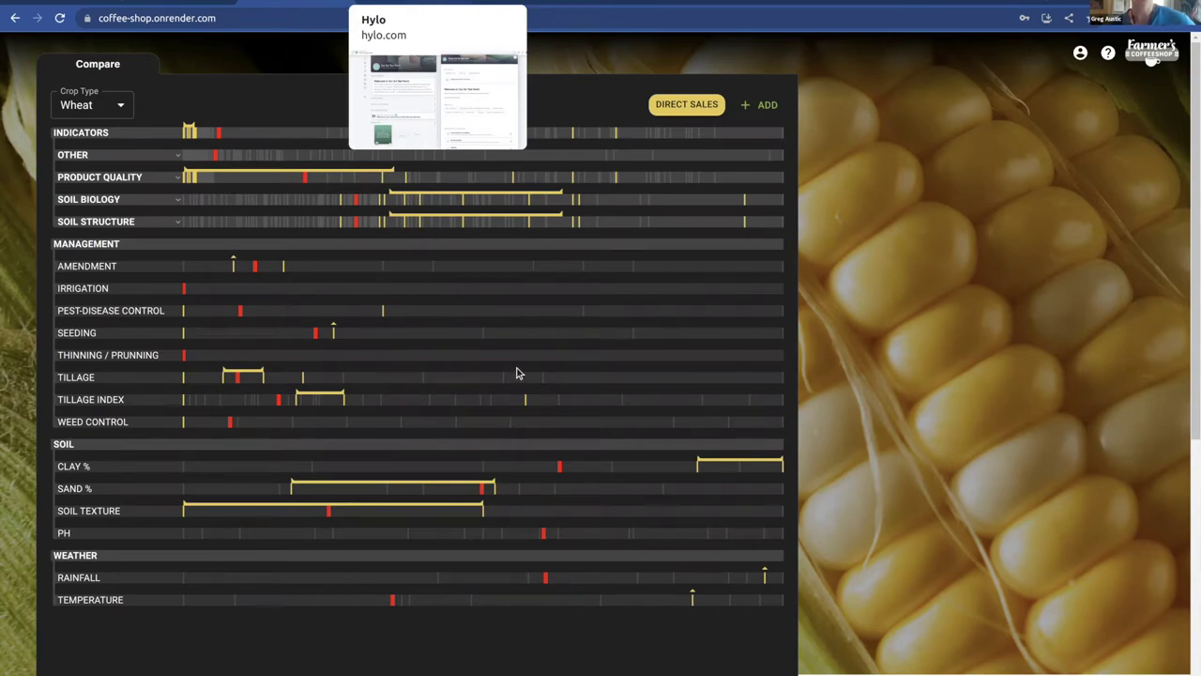
pyautogui.hotkey('ctrl', 'Tab')
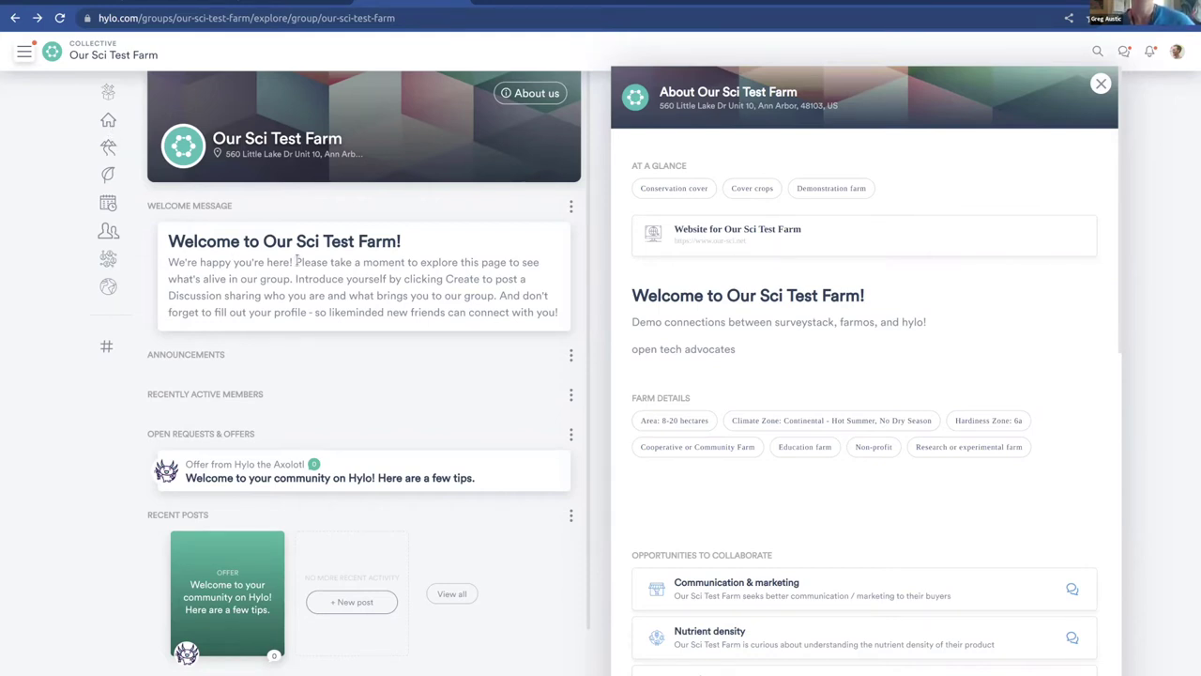
pyautogui.click(24, 54)
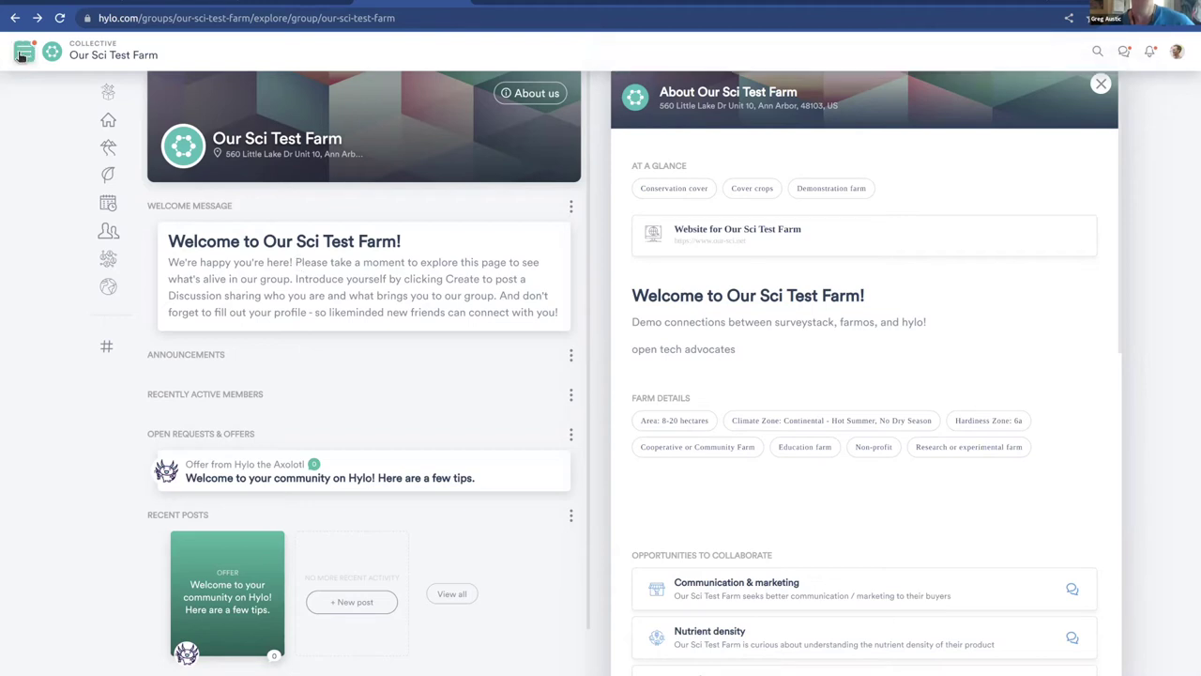
pyautogui.click(355, 393)
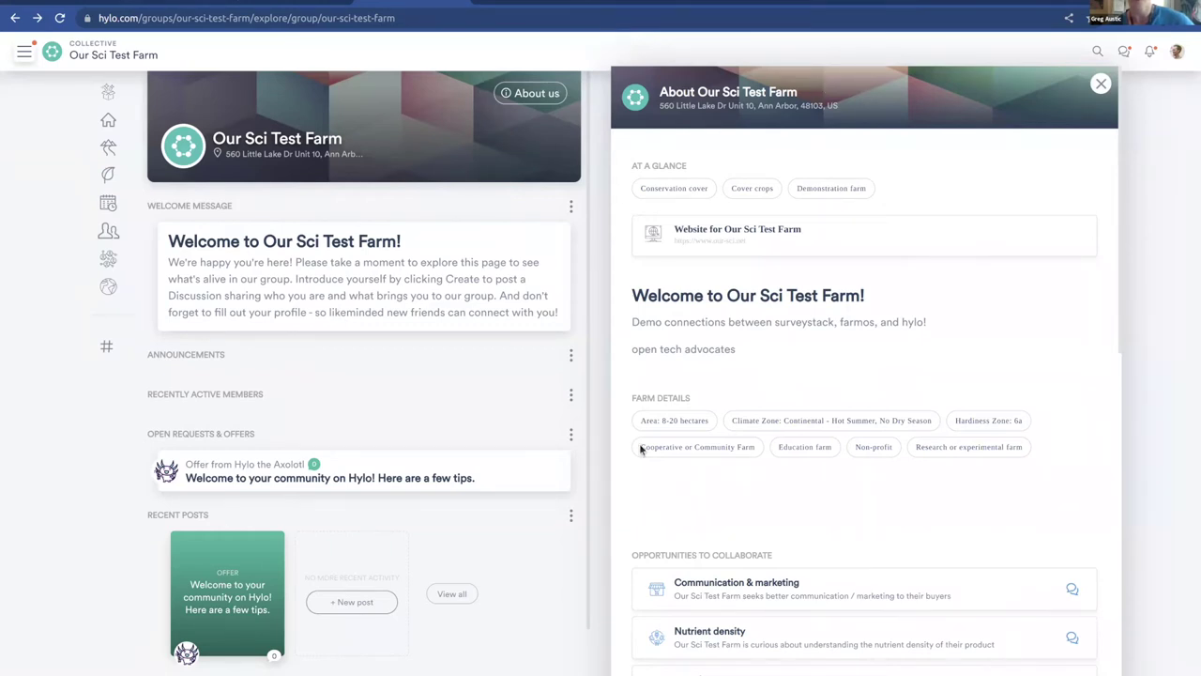
pyautogui.scroll(-2, 697, 411)
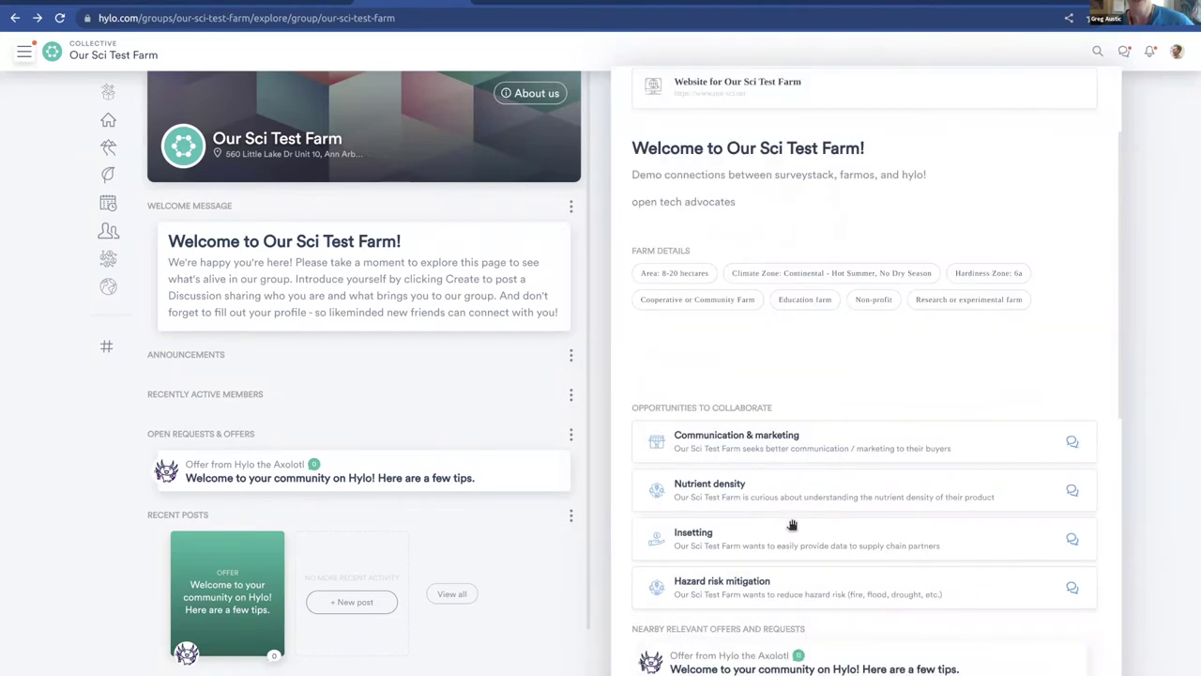
pyautogui.scroll(-3, 792, 526)
pyautogui.scroll(-4, 785, 571)
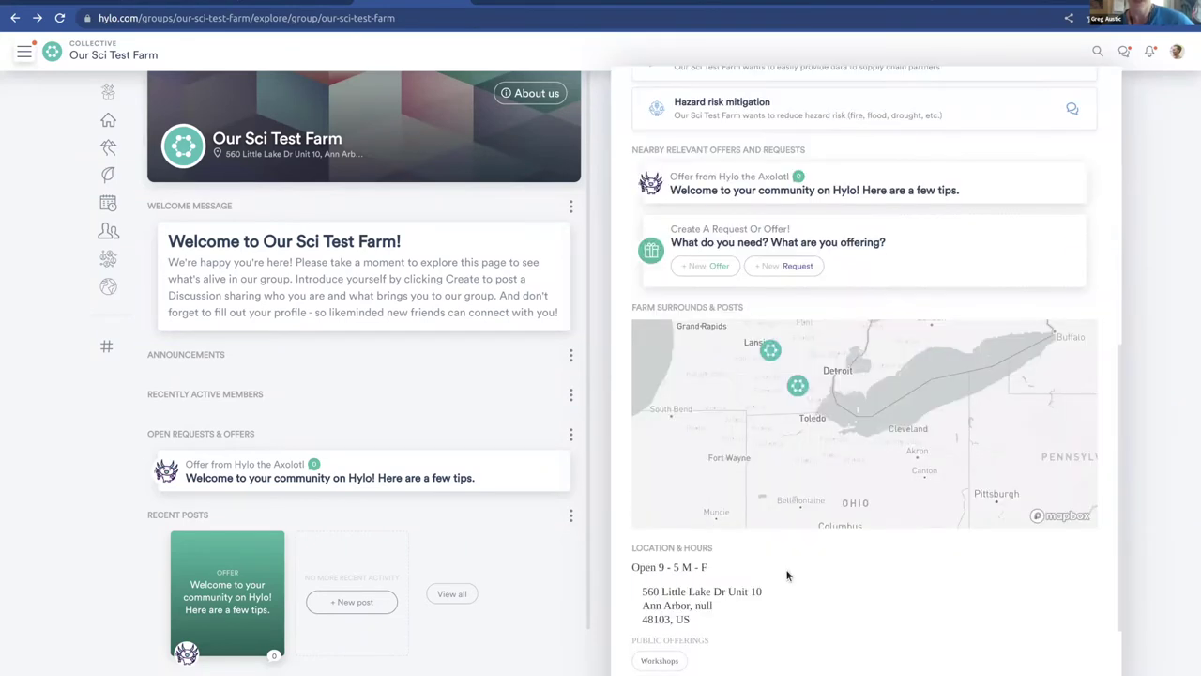
pyautogui.scroll(2, 780, 415)
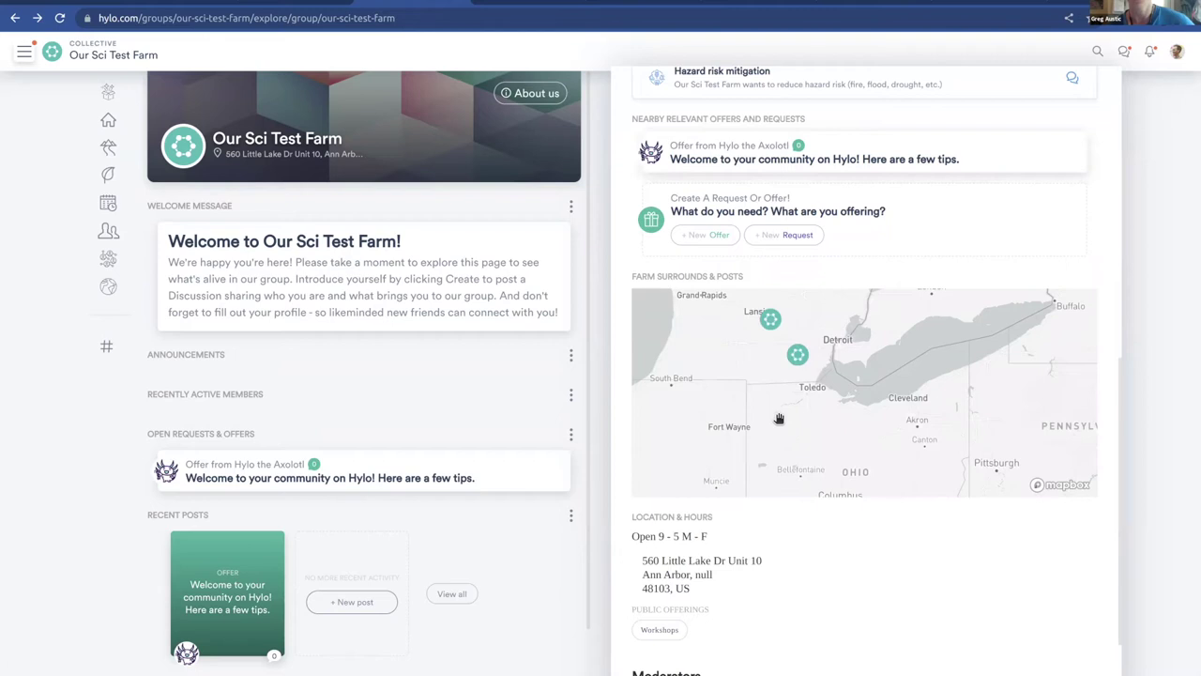
pyautogui.scroll(4, 840, 525)
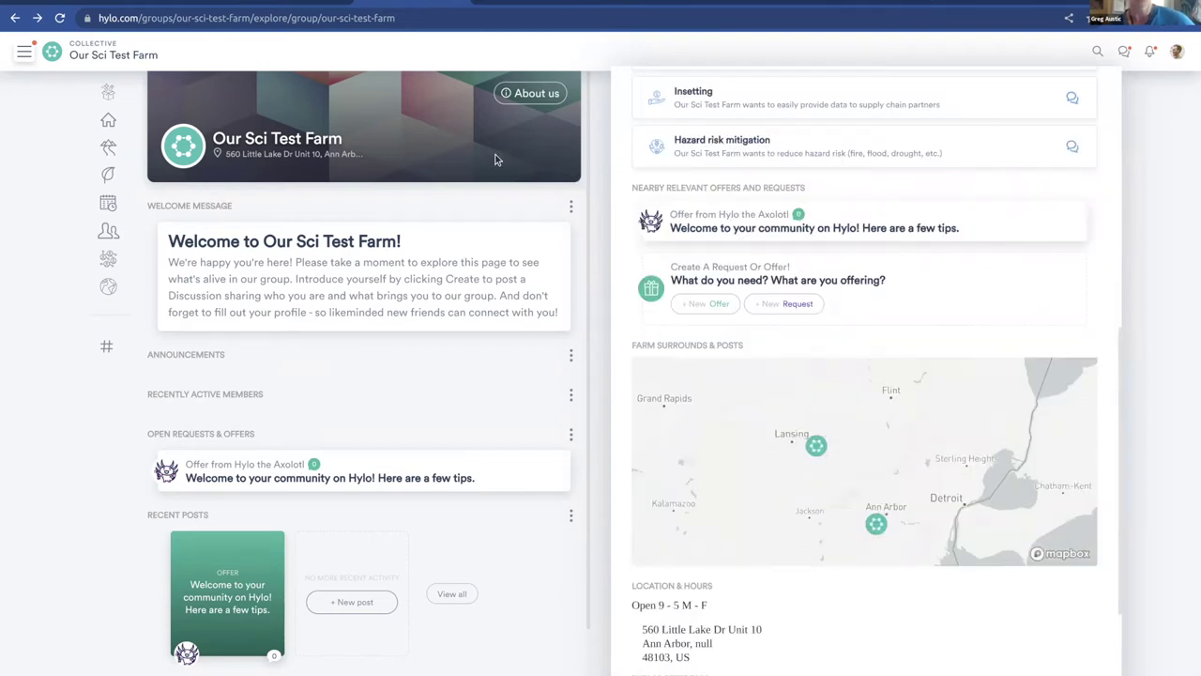
# - Return to the Coffee Shop comparison and open the embedded Hylo feed beside the wheat data
pyautogui.click(291, 3)
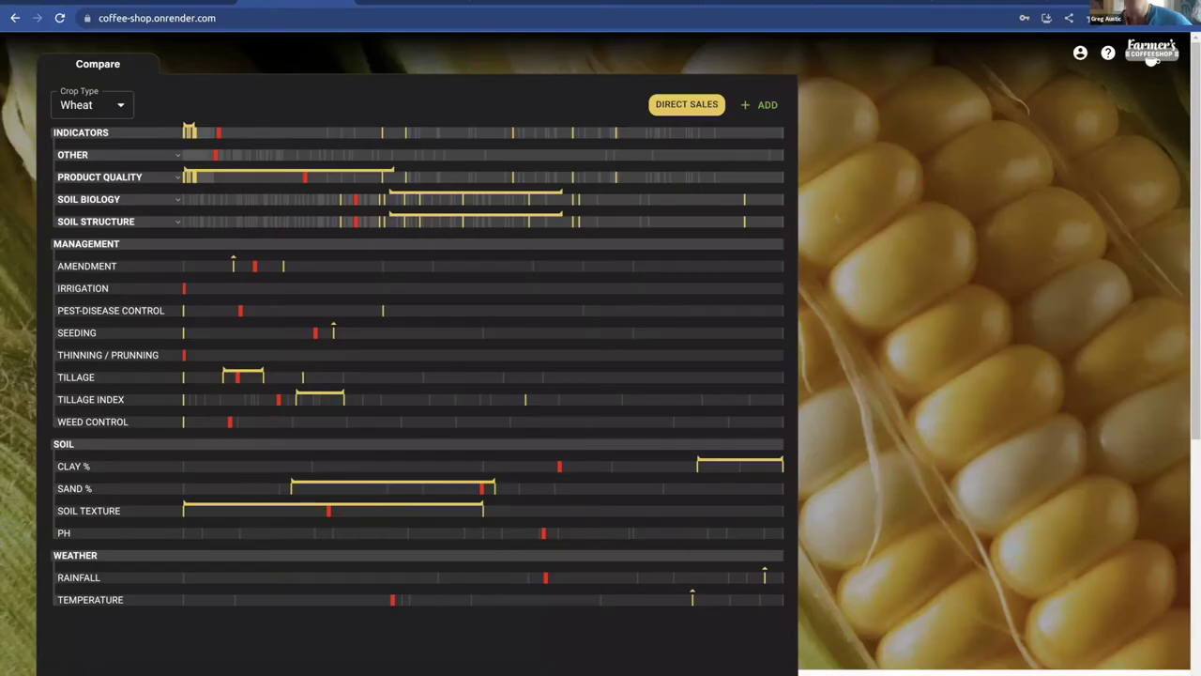
pyautogui.click(990, 672)
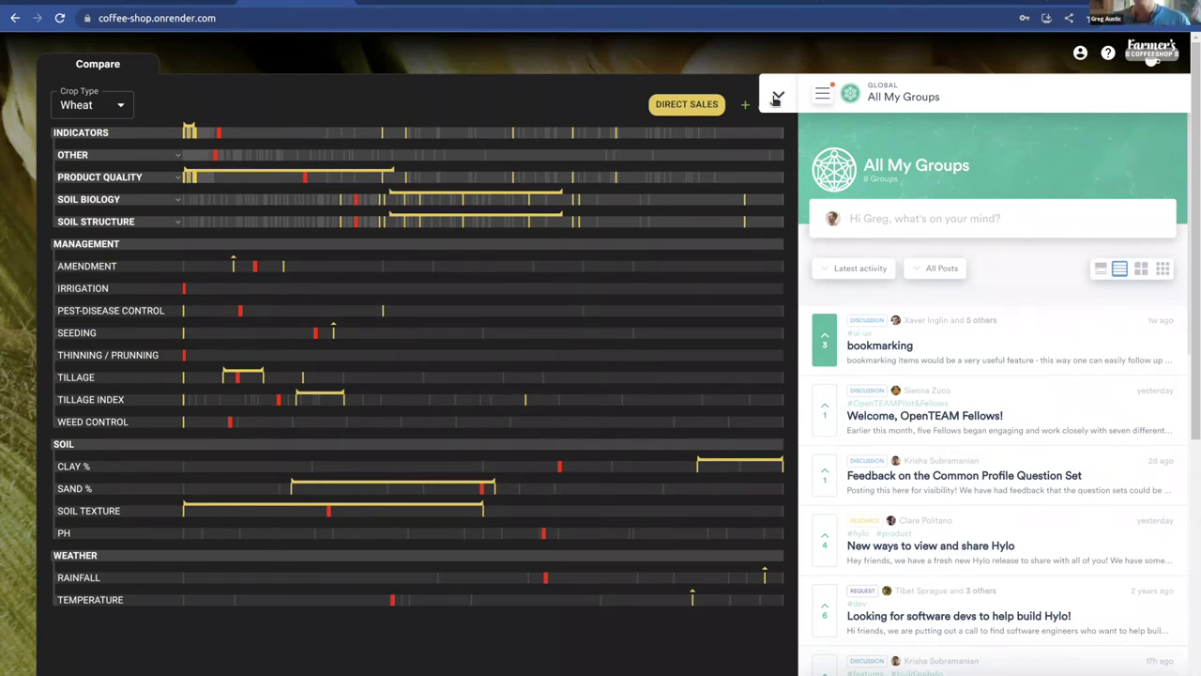
pyautogui.click(777, 99)
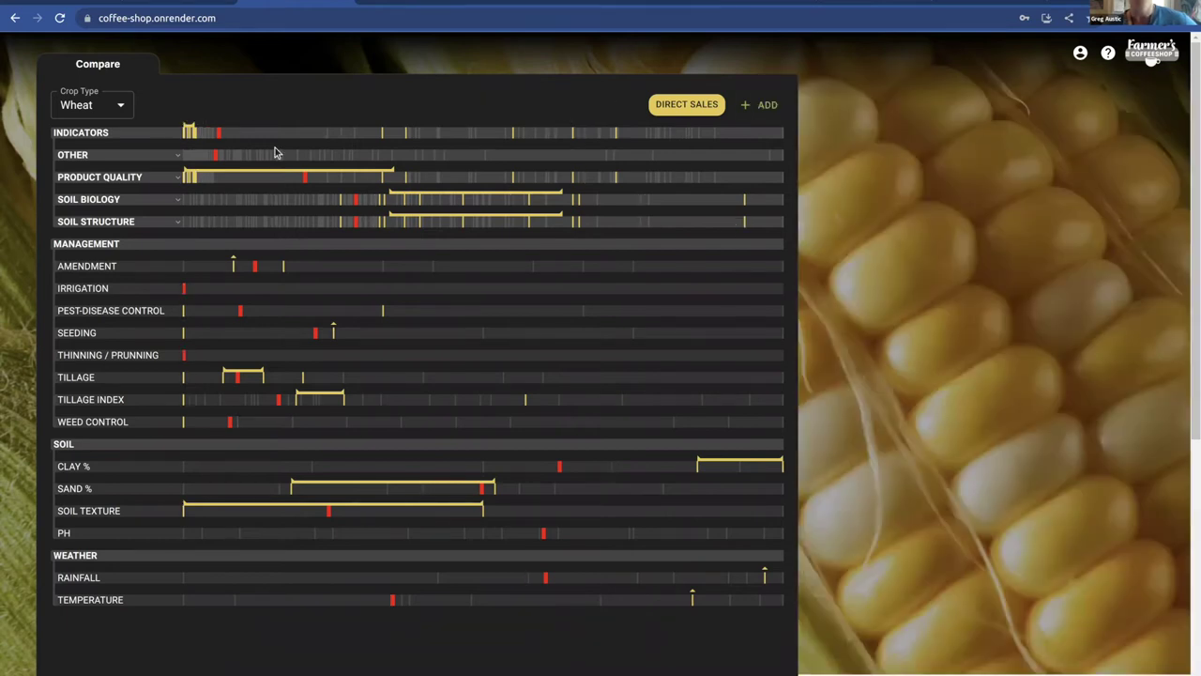
pyautogui.click(959, 346)
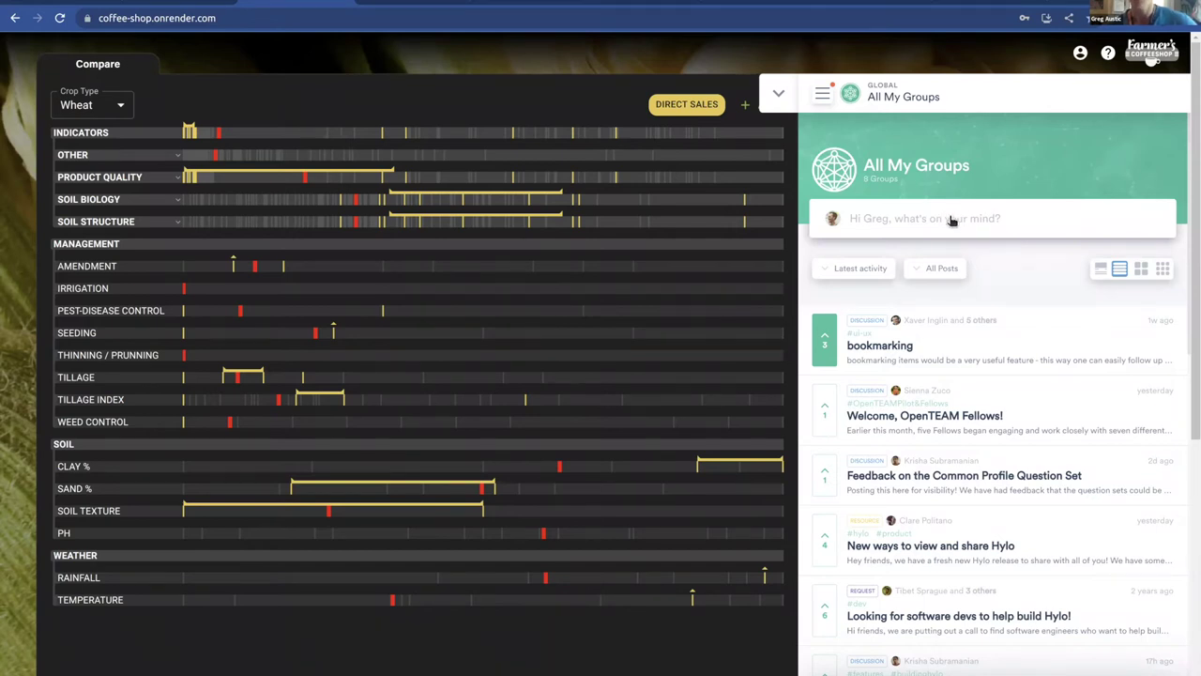
# - Capture a screenshot of the comparison and attach it as an image to a new Hylo discussion post
pyautogui.moveTo(5, 199)
pyautogui.press('super+shift+5')
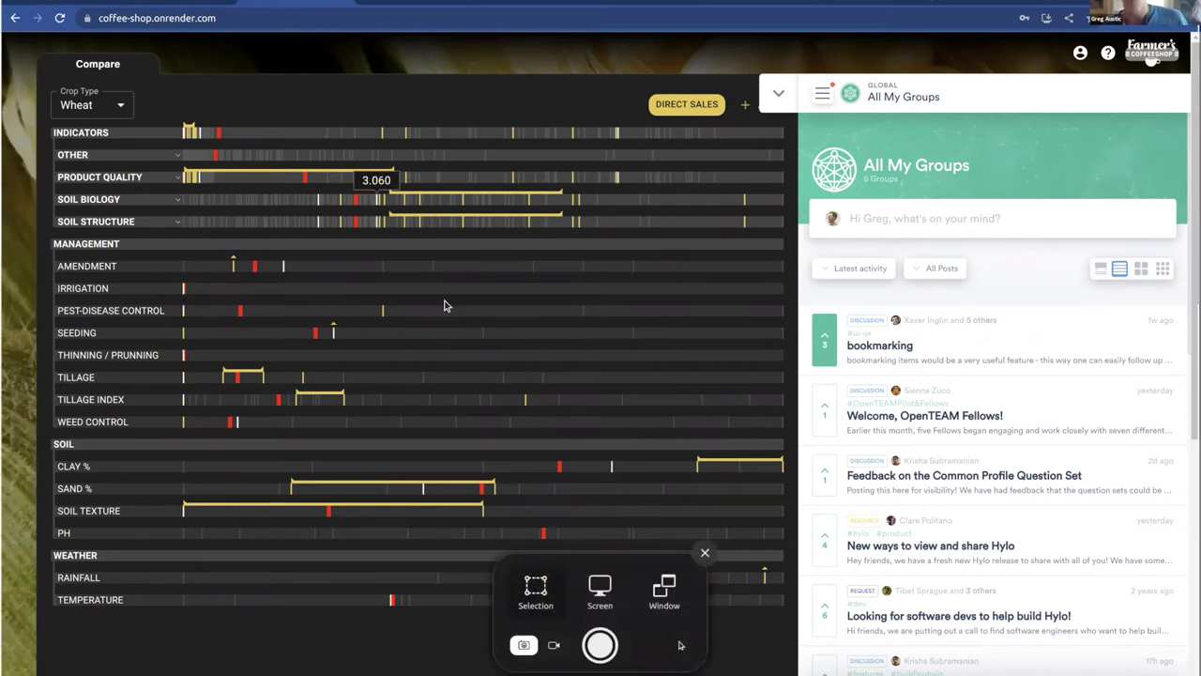
pyautogui.click(601, 644)
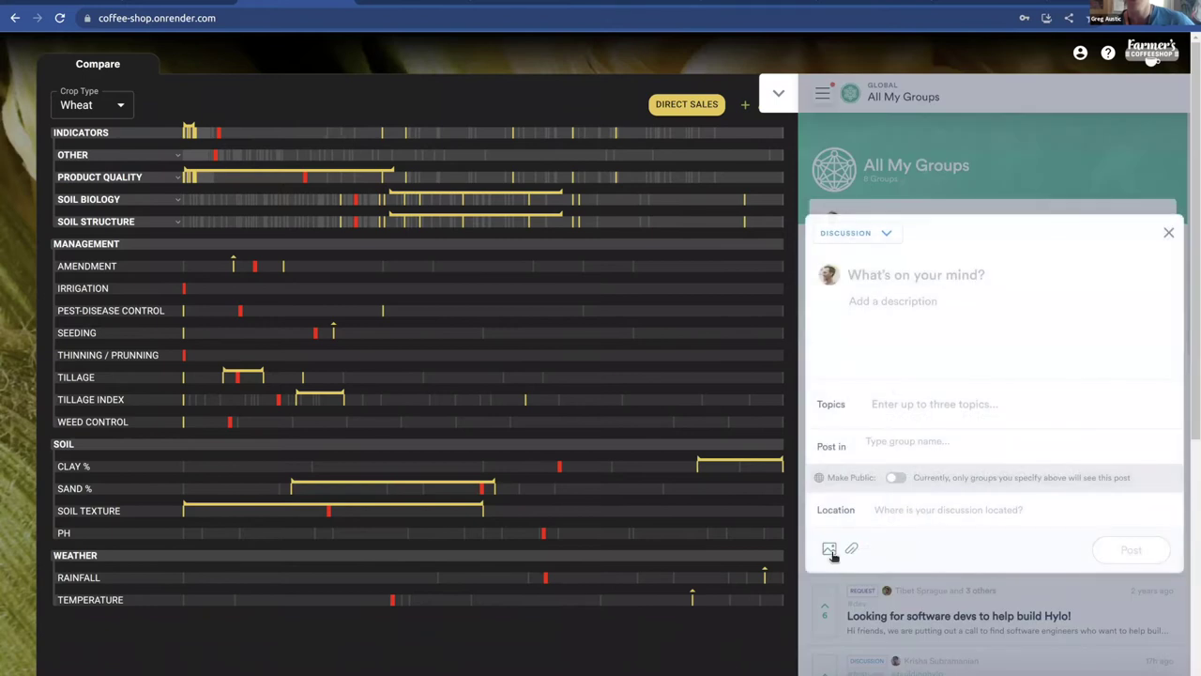
pyautogui.click(830, 550)
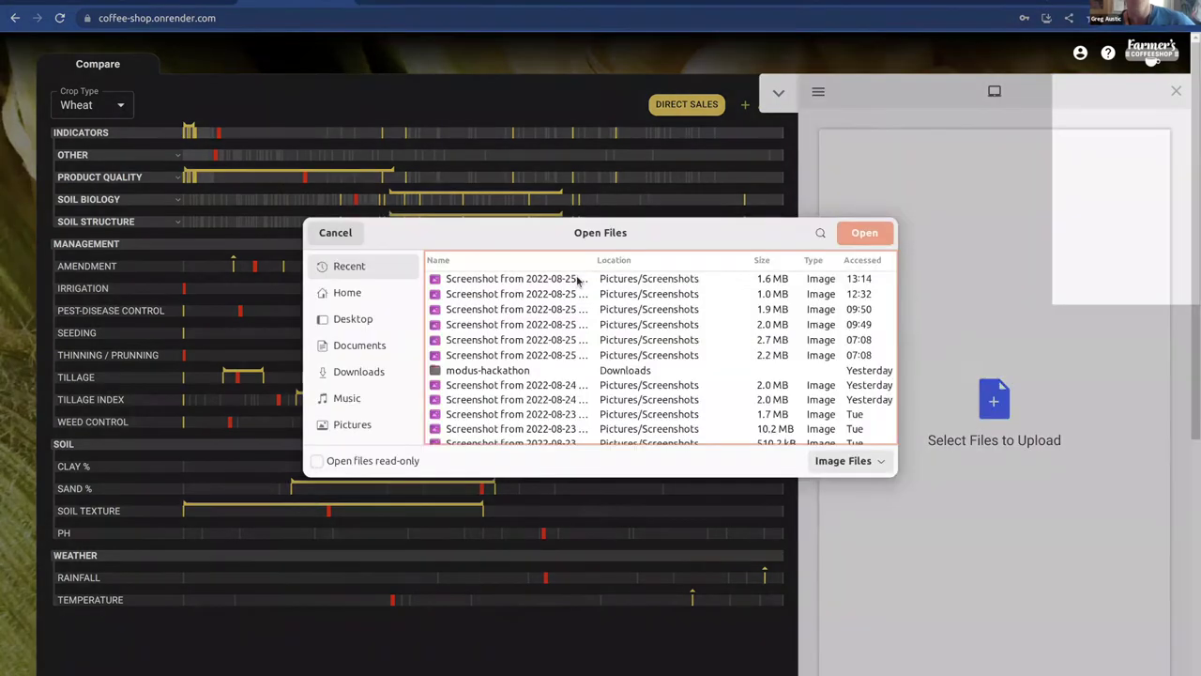
pyautogui.press('Return')
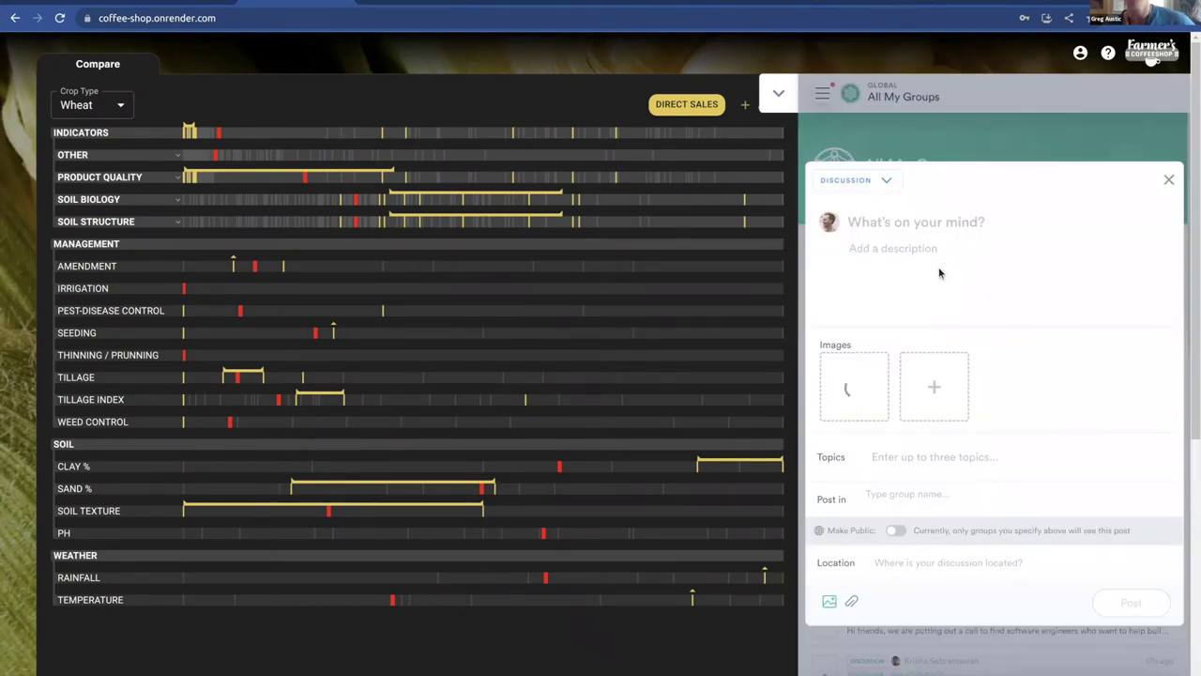
# - Try to find a group to post the discussion in by searching for "pa" and "bi", and clear the search
pyautogui.click(924, 494)
pyautogui.write('p')
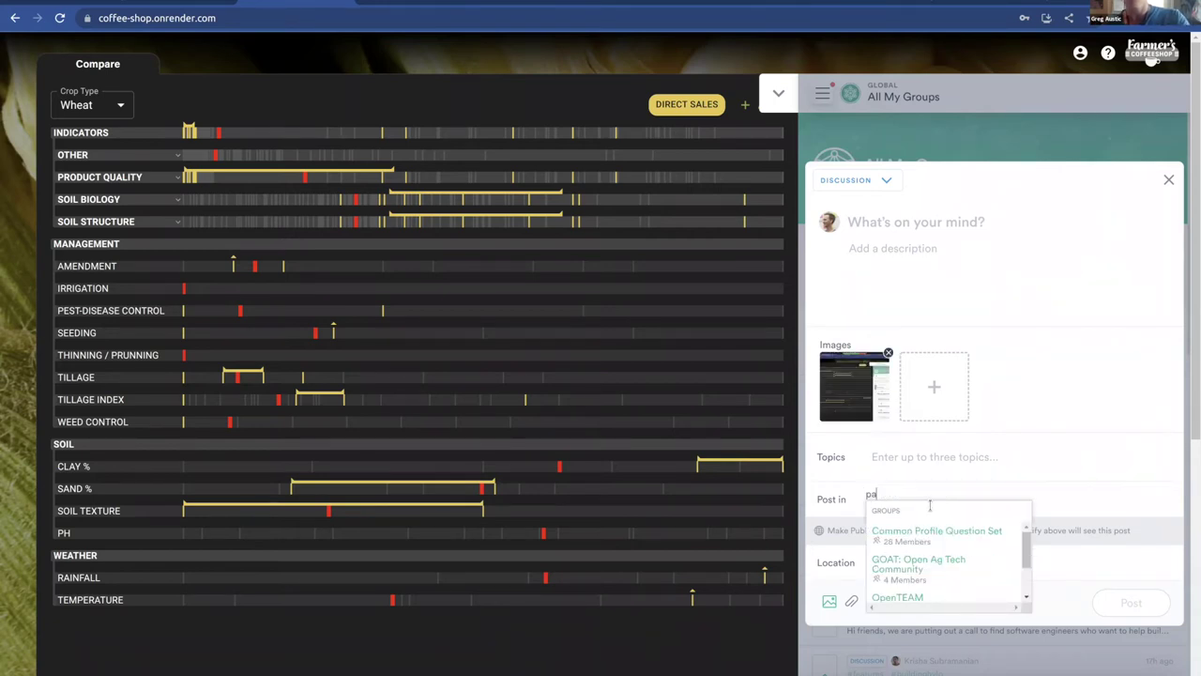
pyautogui.write('a')
pyautogui.press('BackSpace')
pyautogui.press('BackSpace')
pyautogui.write('bio')
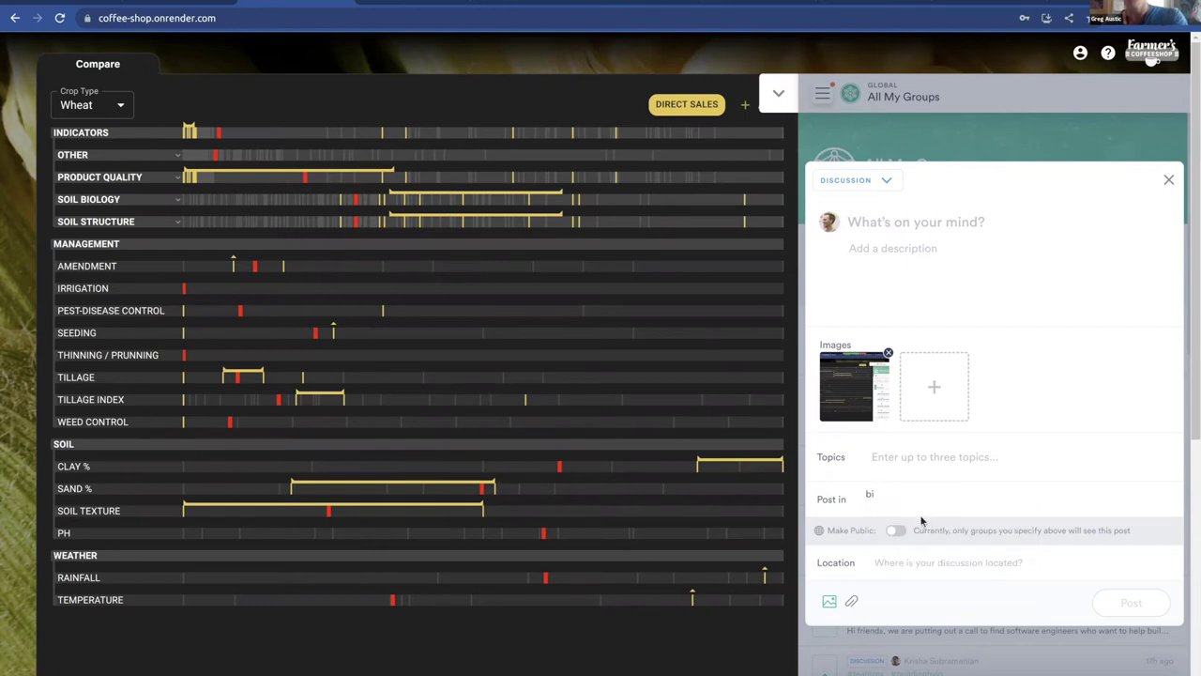
pyautogui.press('BackSpace')
pyautogui.press('BackSpace')
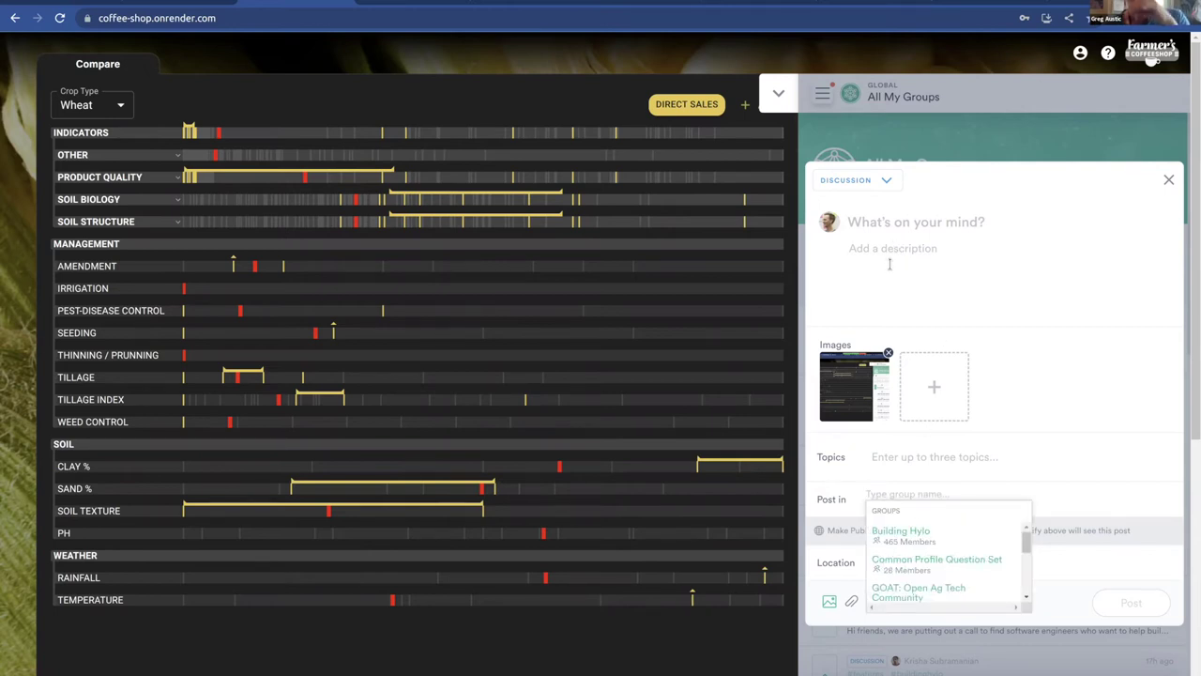
# - Discard the draft discussion post and collapse the embedded Hylo feed
pyautogui.click(778, 94)
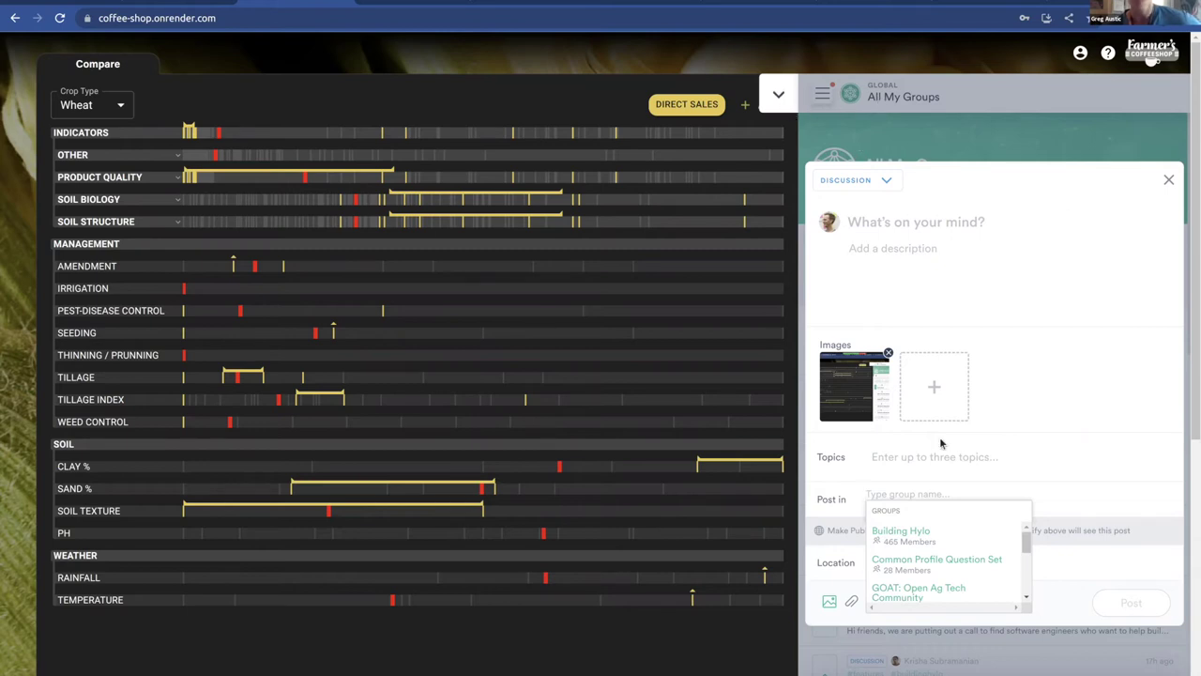
pyautogui.click(980, 668)
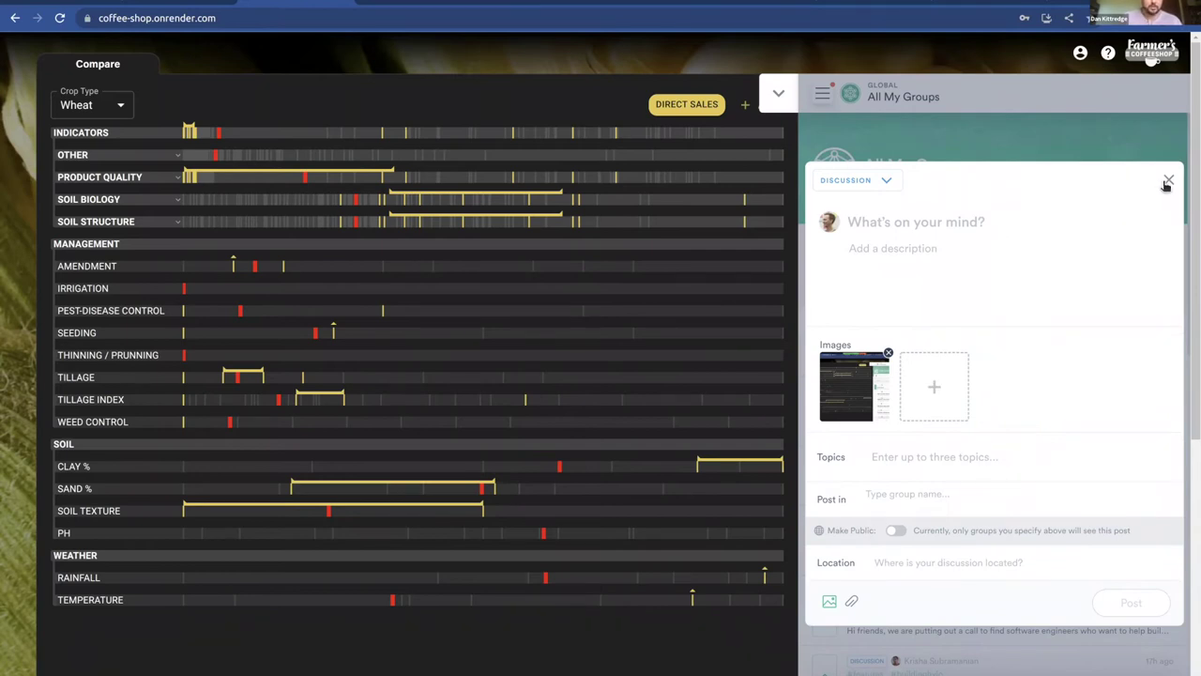
pyautogui.click(908, 157)
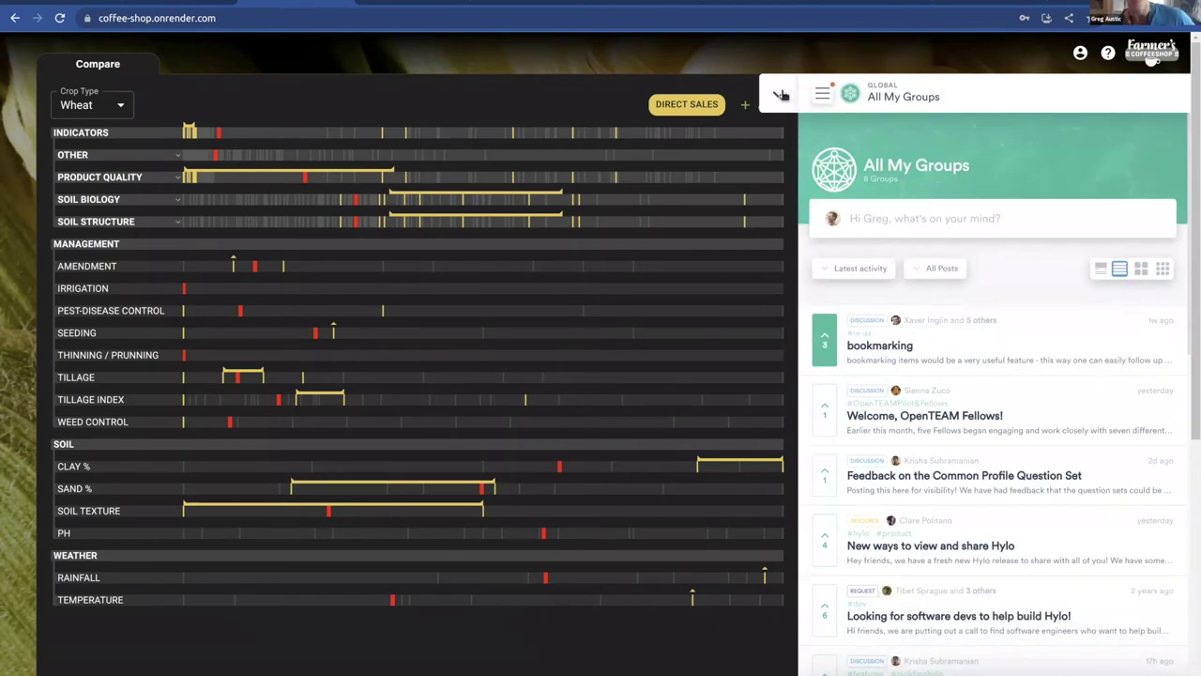
pyautogui.click(779, 97)
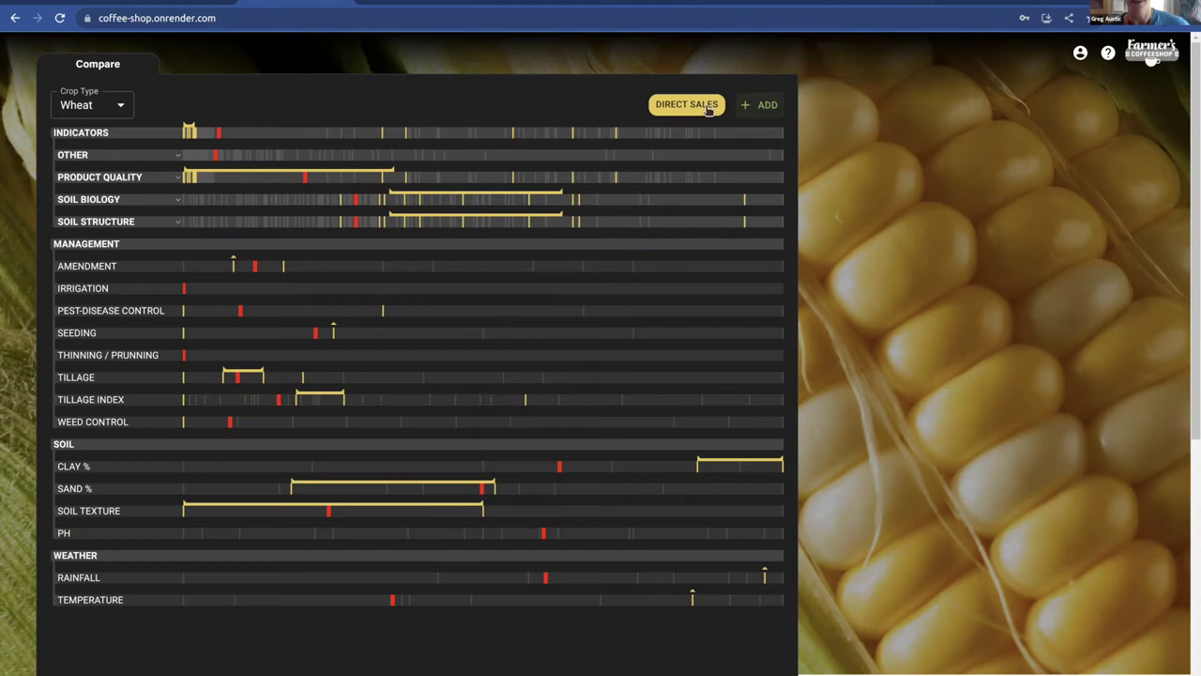
# - Add the My Farms filter to the wheat comparison and remove the Direct Sales filter
pyautogui.click(767, 105)
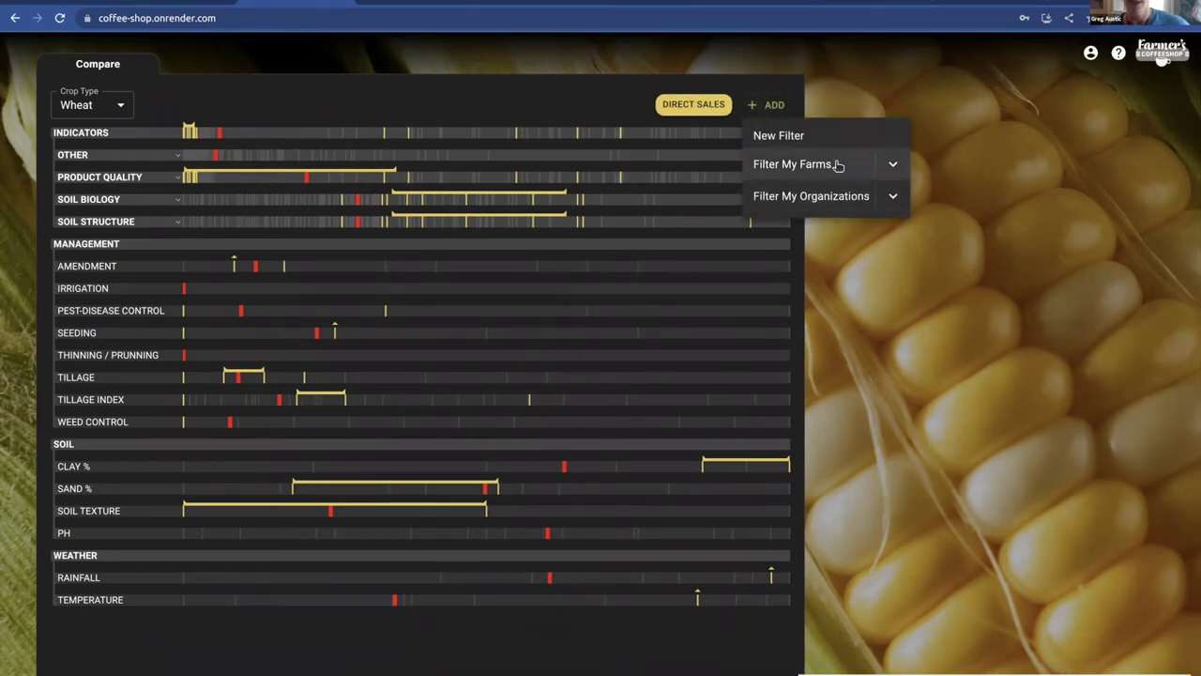
pyautogui.click(787, 166)
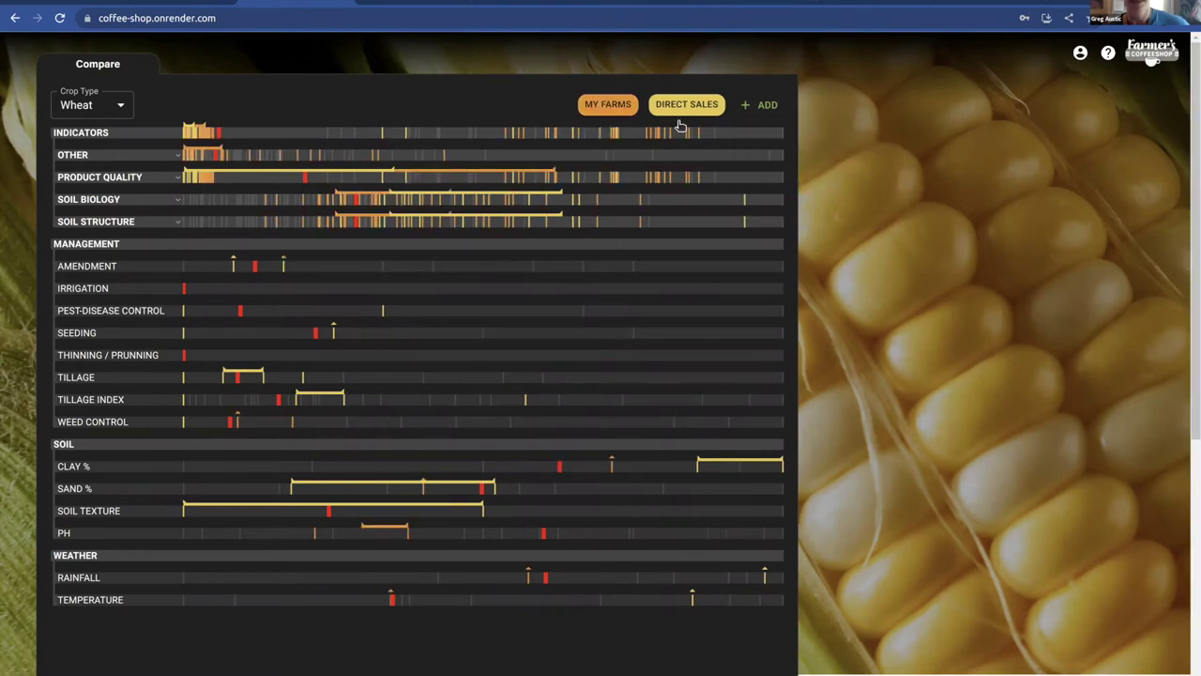
pyautogui.click(690, 105)
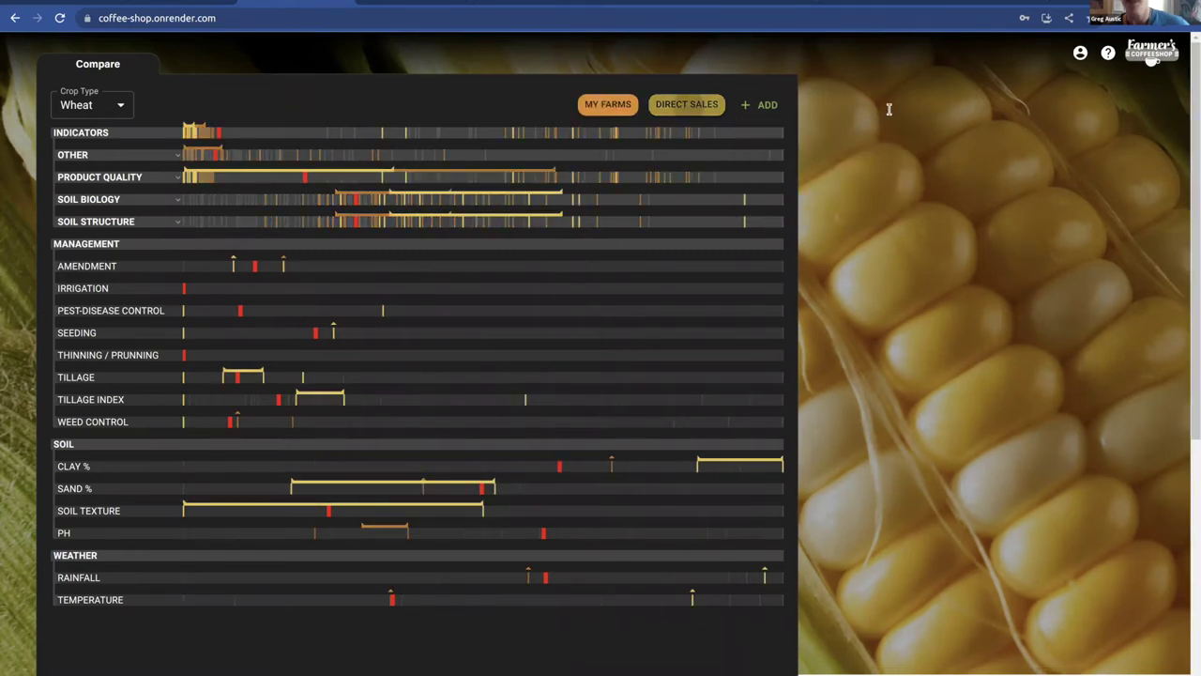
pyautogui.click(1138, 96)
pyautogui.click(696, 104)
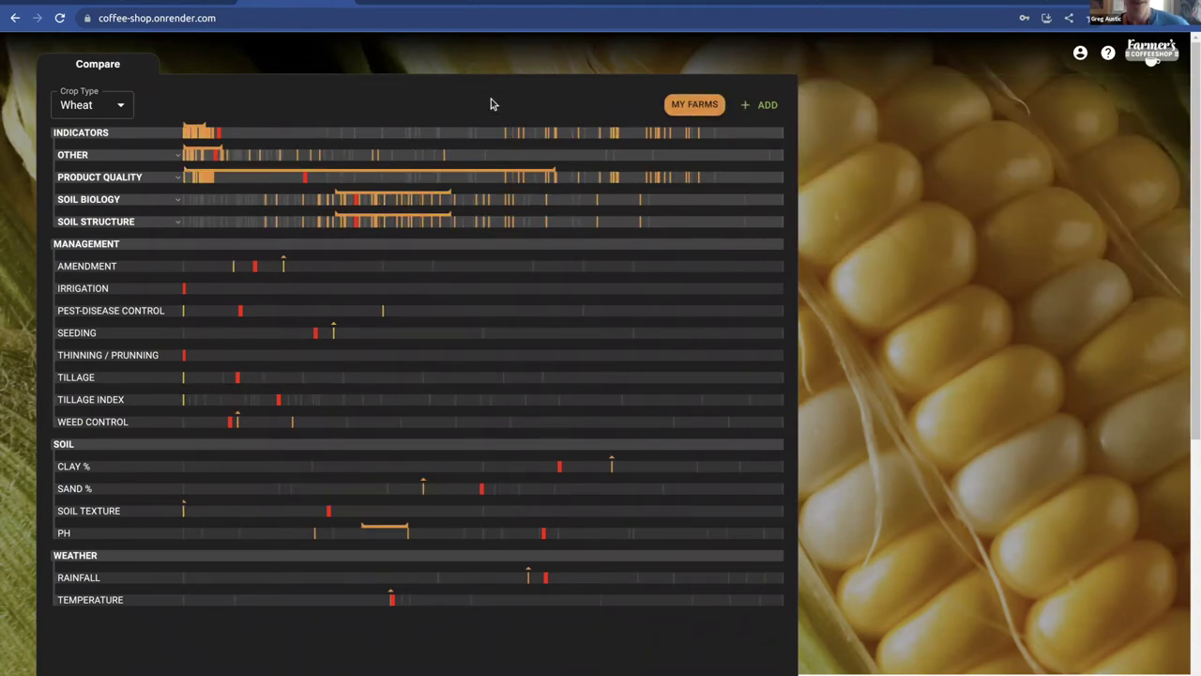
# - Expand the Product Quality indicators and examine individual antioxidant values from low to high, comparing the My Farms samples with the other wheat samples
pyautogui.moveTo(472, 140)
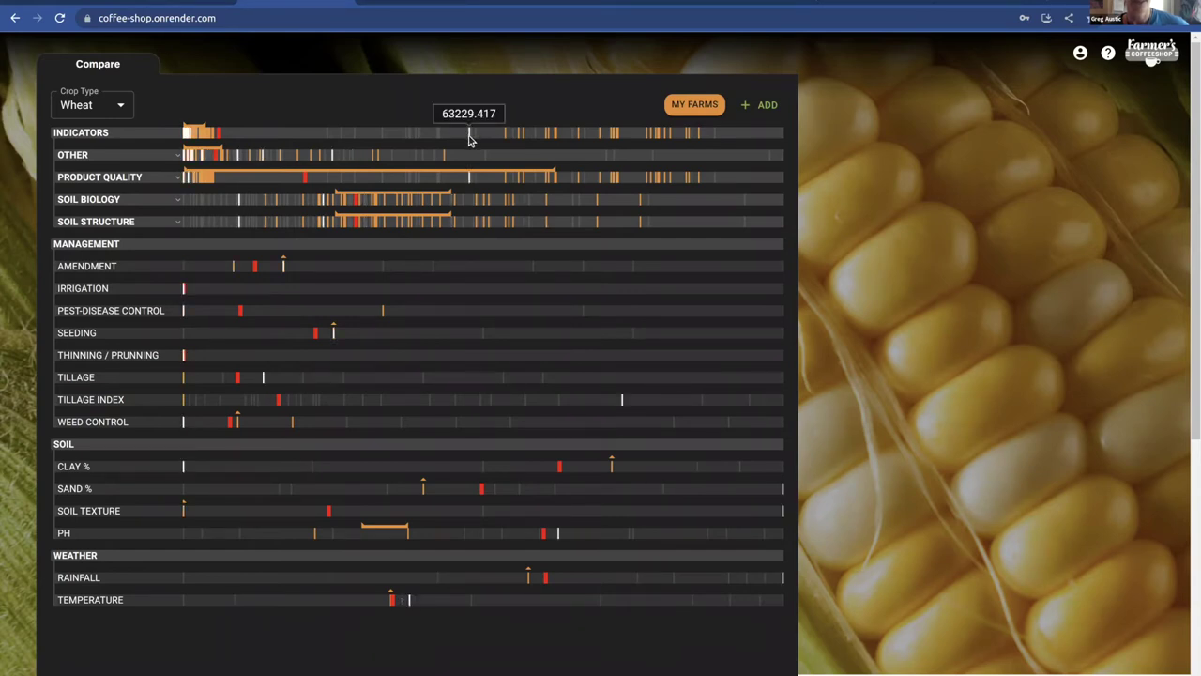
pyautogui.moveTo(434, 159)
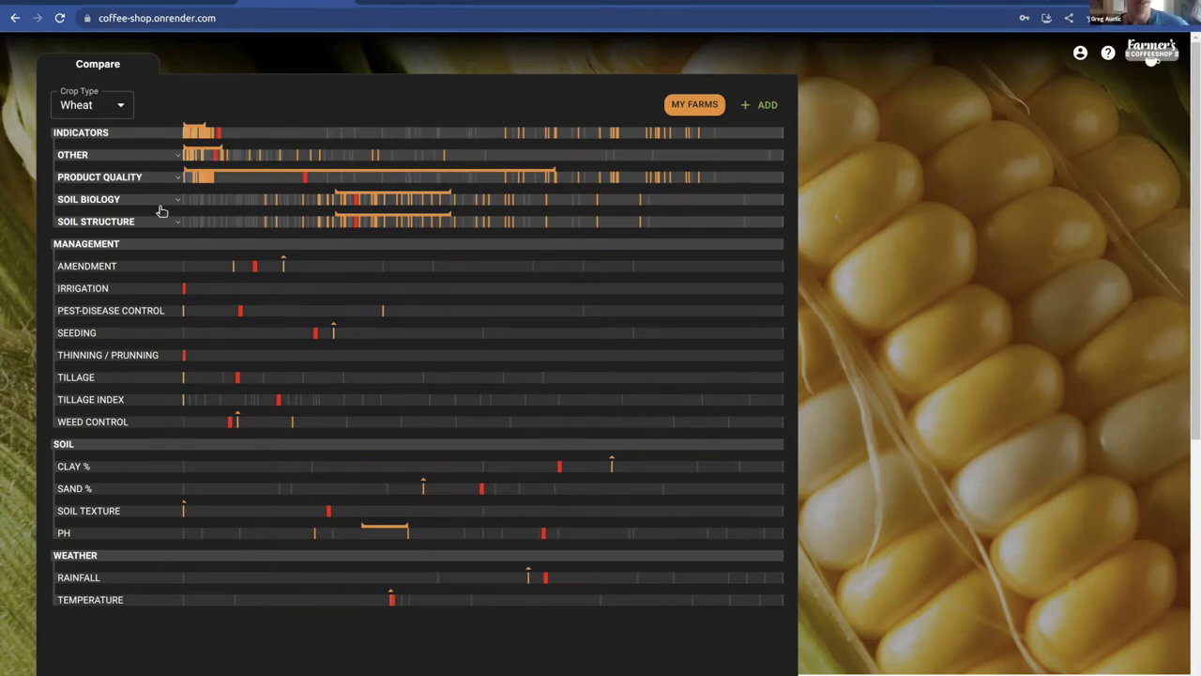
pyautogui.click(175, 178)
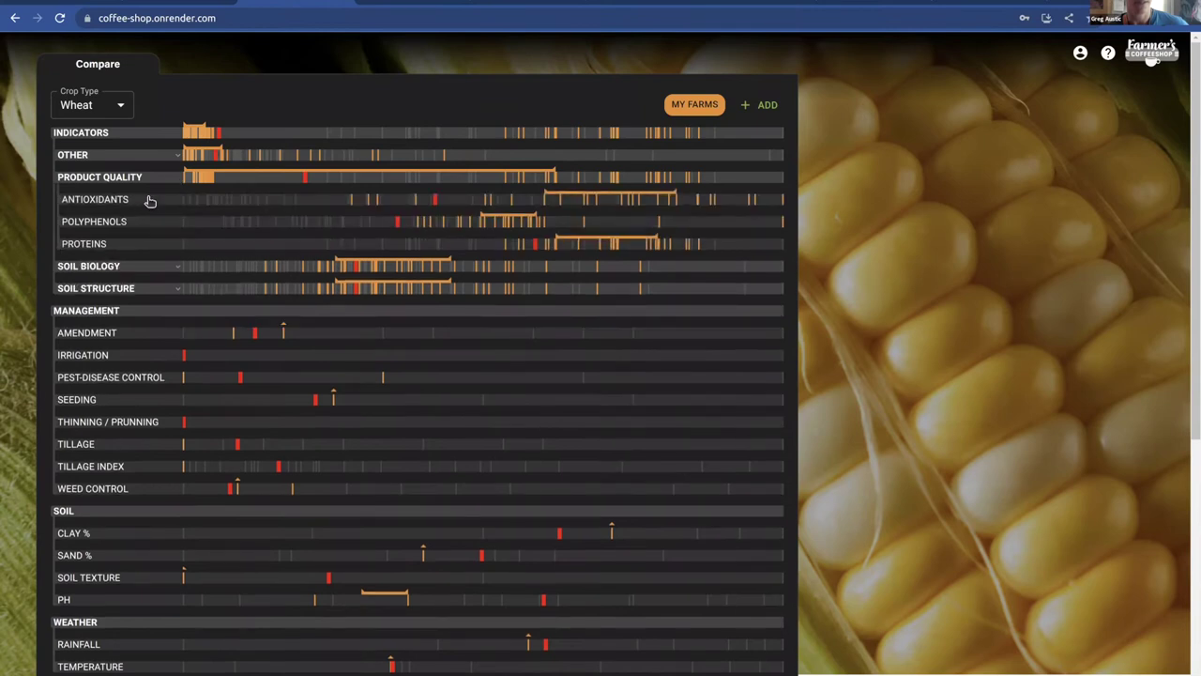
pyautogui.moveTo(267, 204)
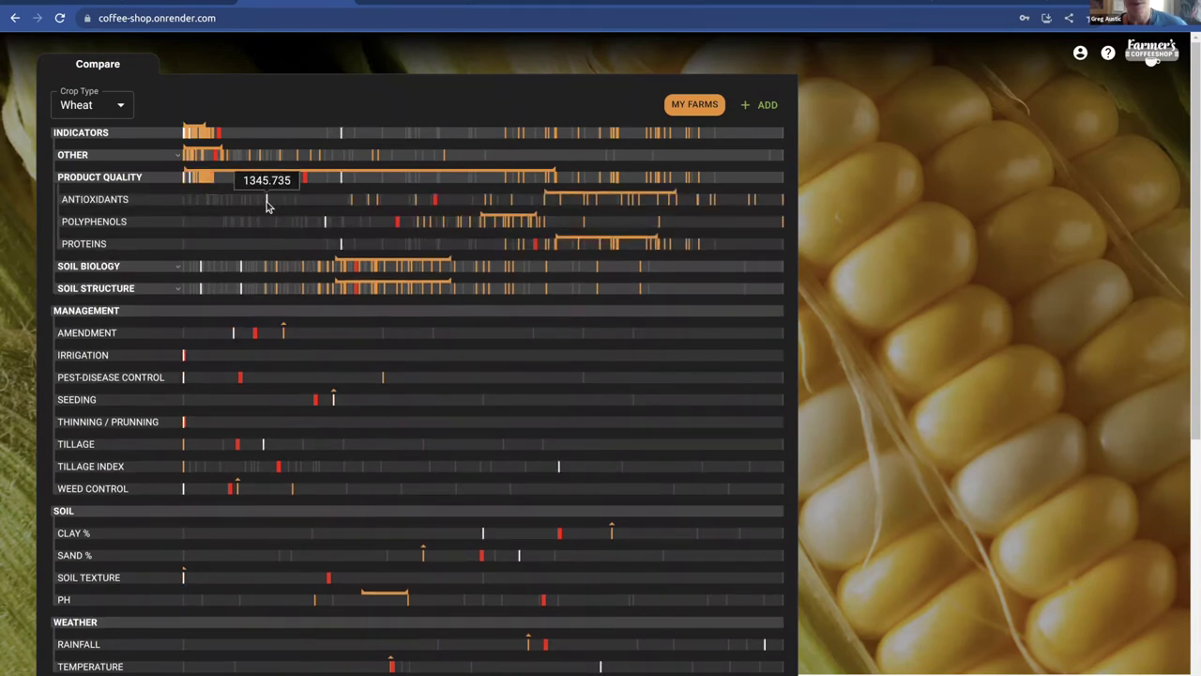
pyautogui.moveTo(183, 207)
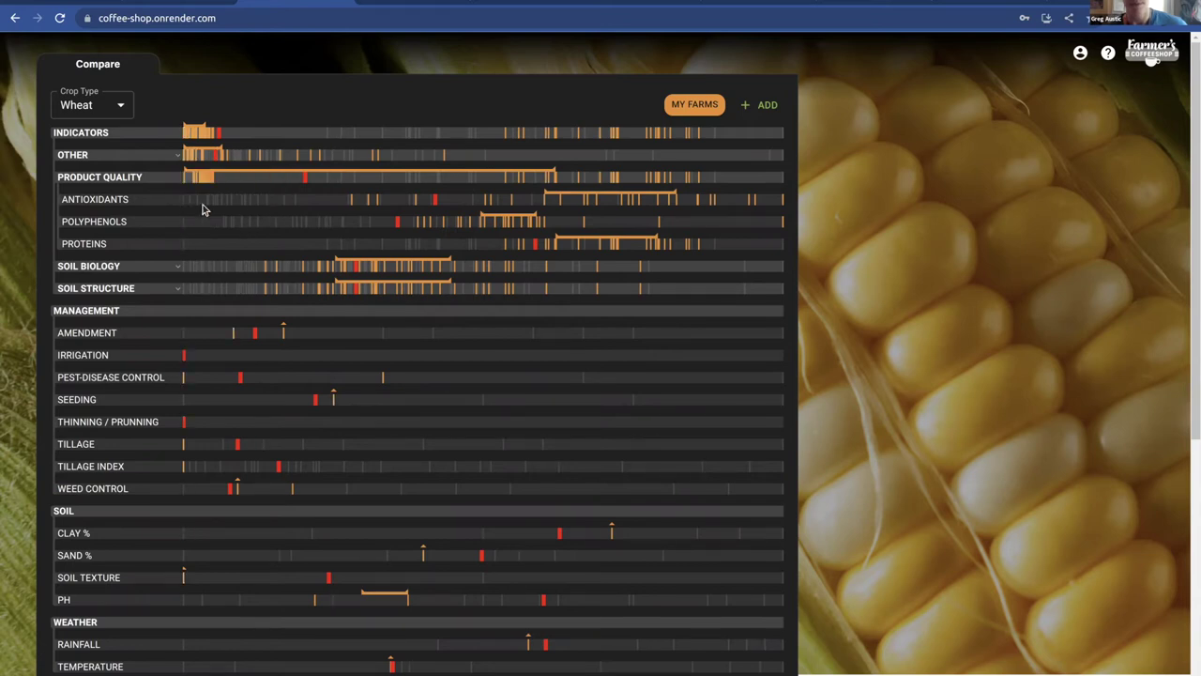
pyautogui.moveTo(784, 205)
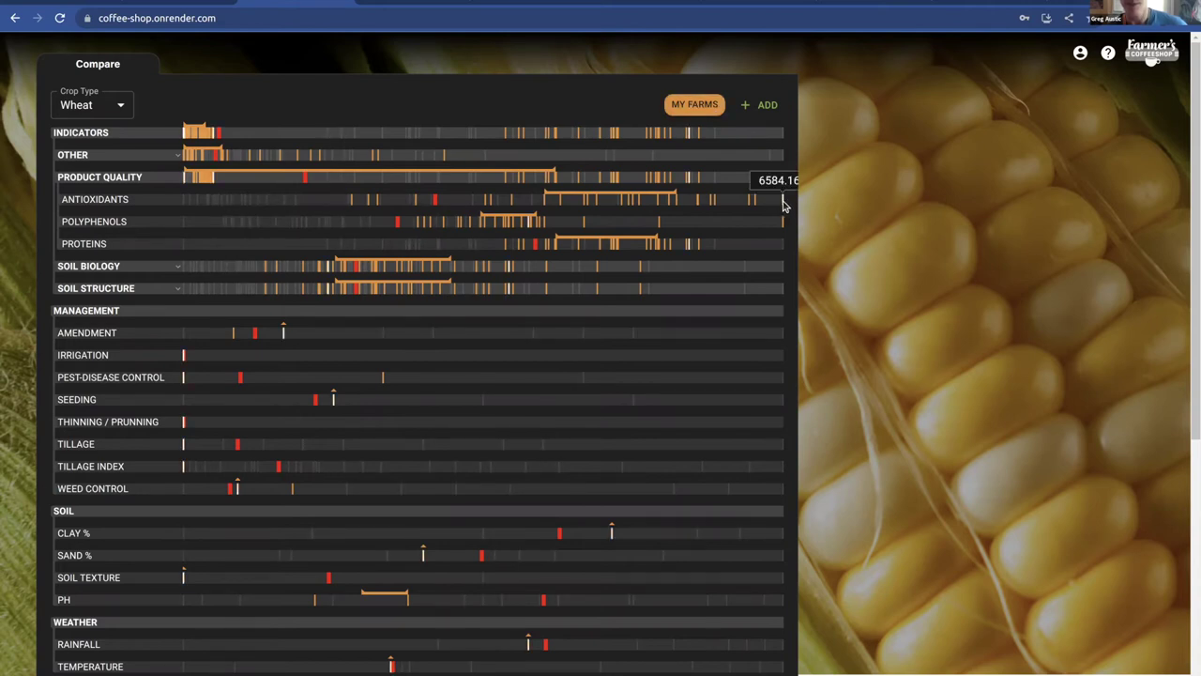
pyautogui.moveTo(639, 204)
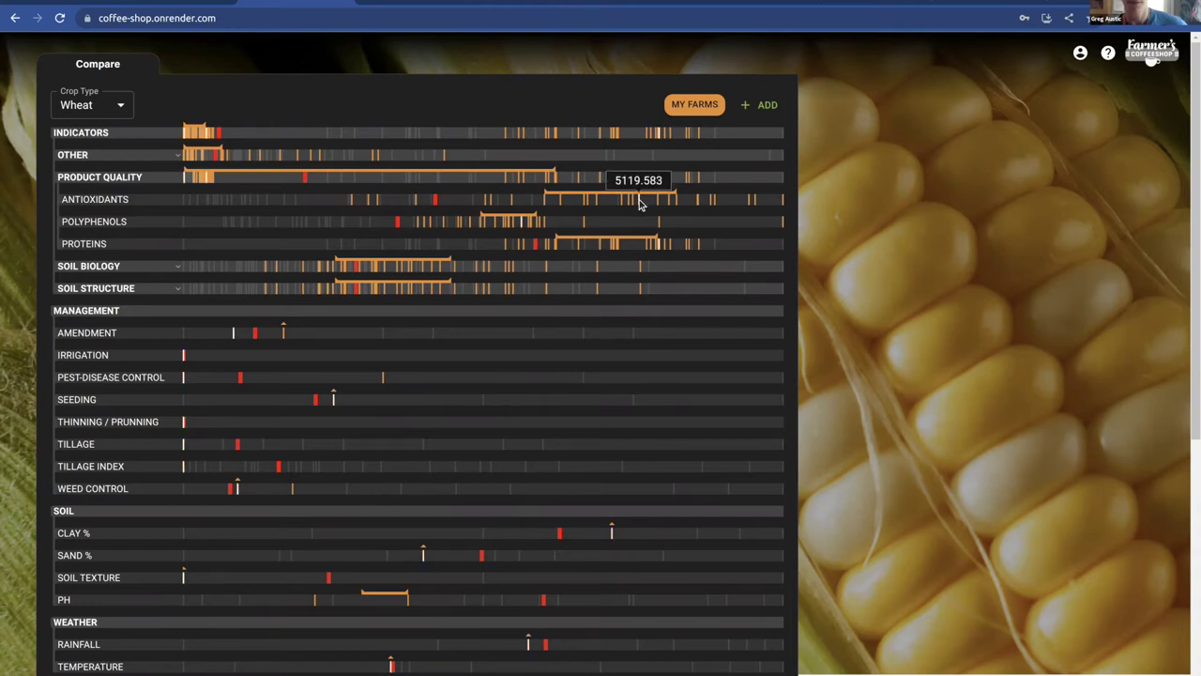
pyautogui.moveTo(689, 197)
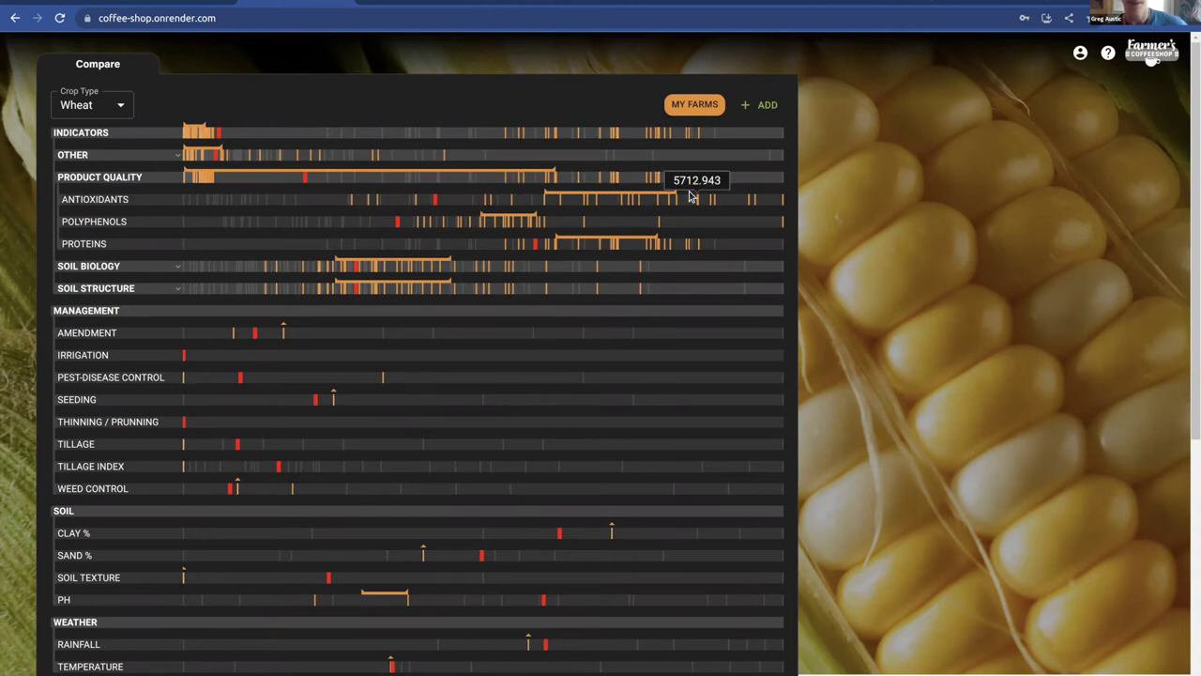